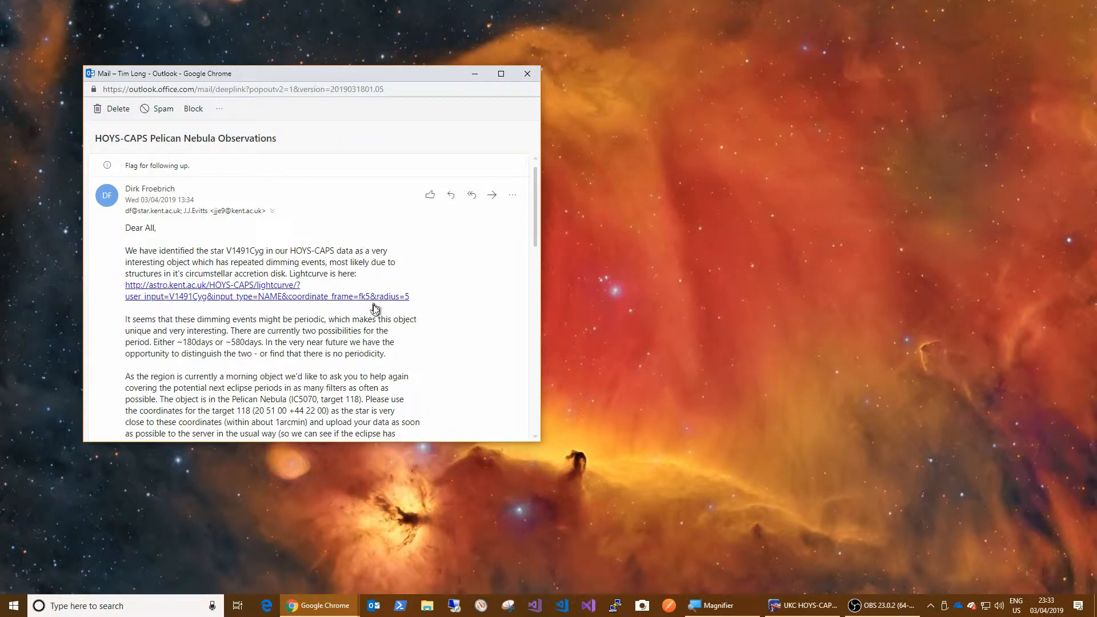
Read the HOYS-CAPS Pelican Nebula Observations email through to its closing lines and move its window out of the way
{"action": "scroll", "coordinate": [376, 308], "scroll_direction": "down", "scroll_amount": 1}
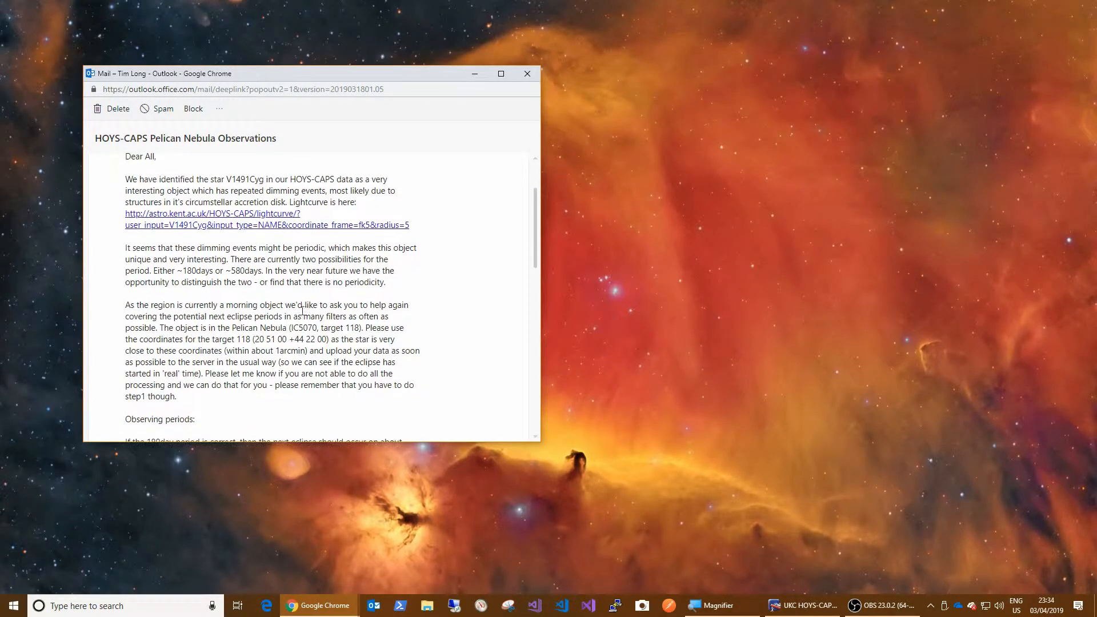
{"action": "scroll", "coordinate": [319, 324], "scroll_direction": "down", "scroll_amount": 1}
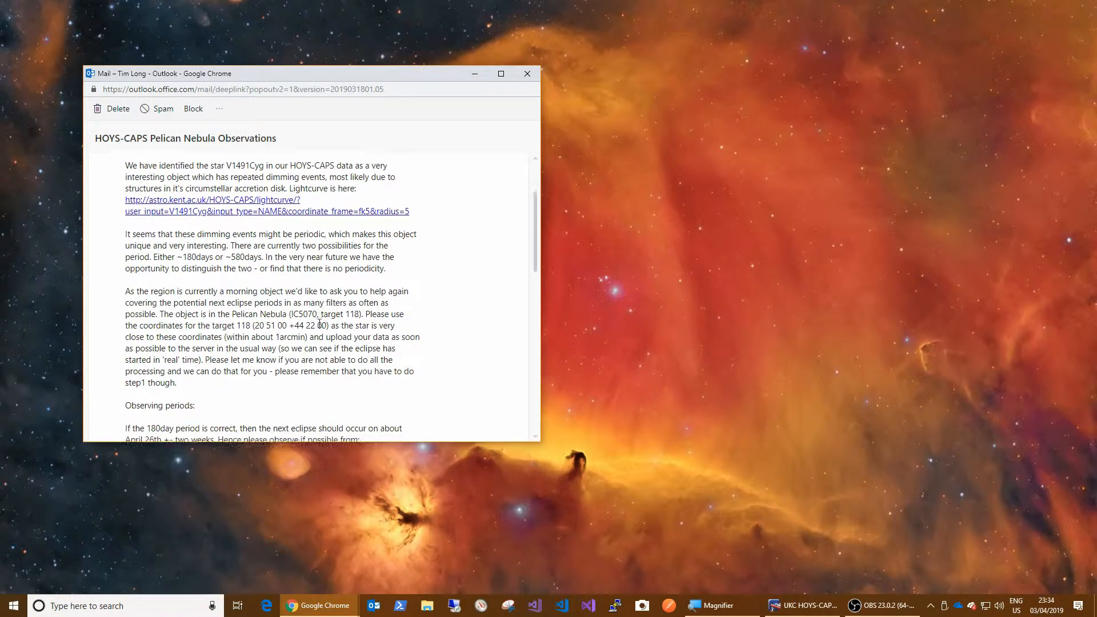
{"action": "scroll", "coordinate": [320, 324], "scroll_direction": "down", "scroll_amount": 2}
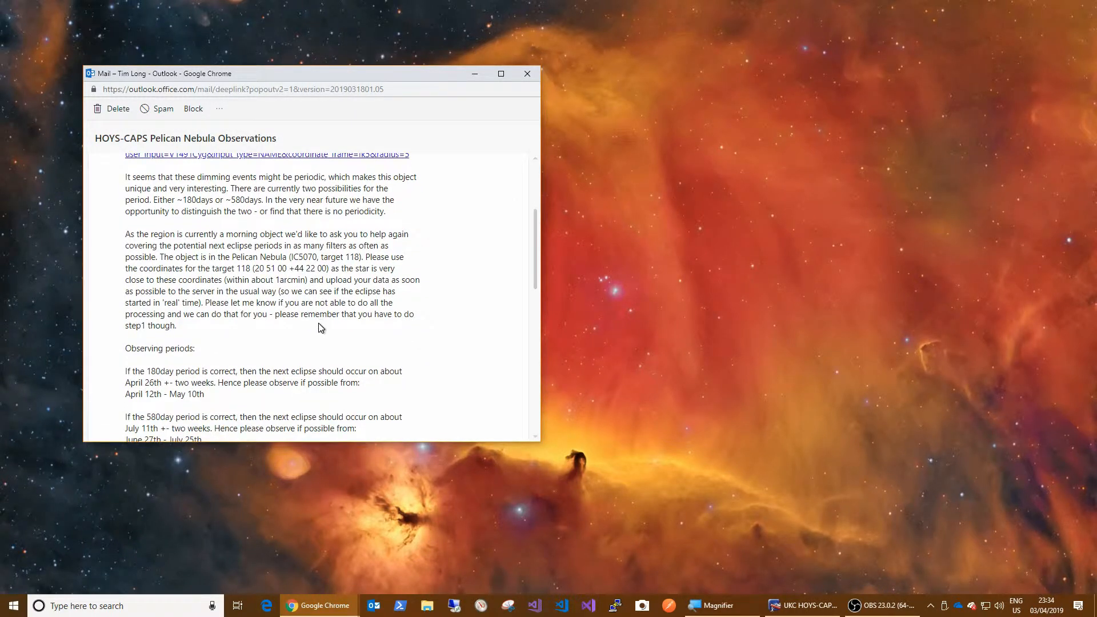
{"action": "scroll", "coordinate": [319, 324], "scroll_direction": "down", "scroll_amount": 1}
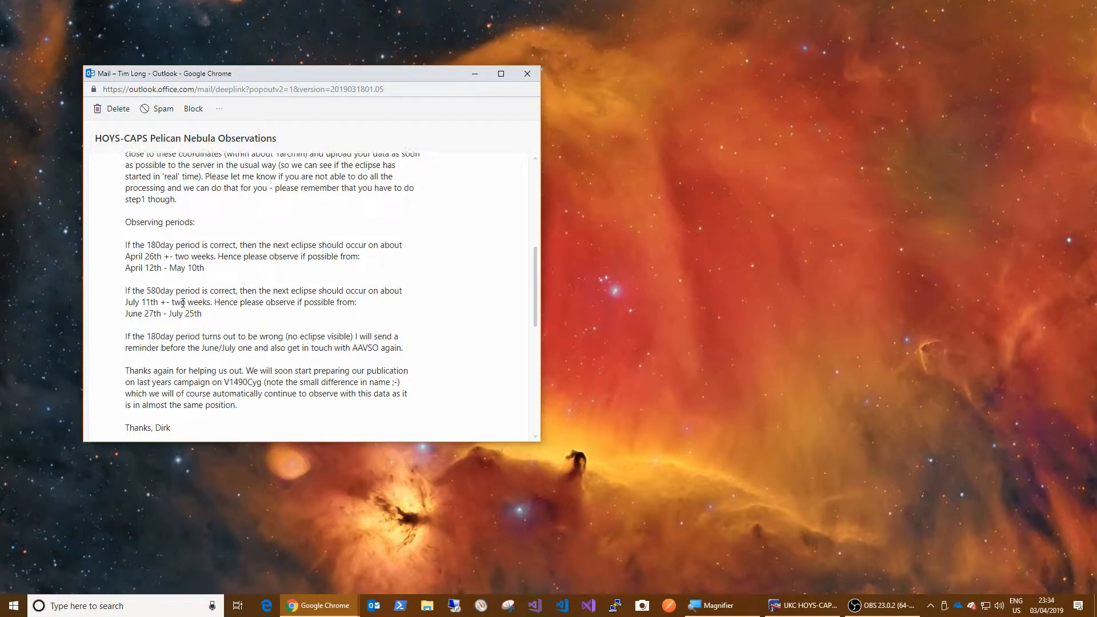
{"action": "scroll", "coordinate": [229, 315], "scroll_direction": "down", "scroll_amount": 1}
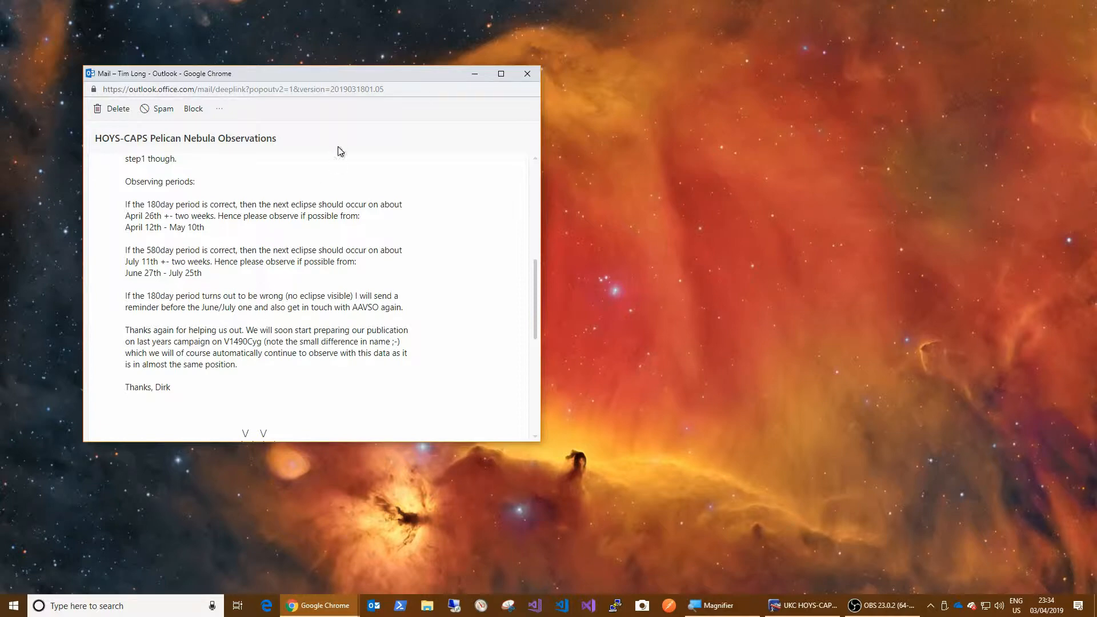
{"action": "left_click_drag", "start_coordinate": [400, 73], "coordinate": [0, 209]}
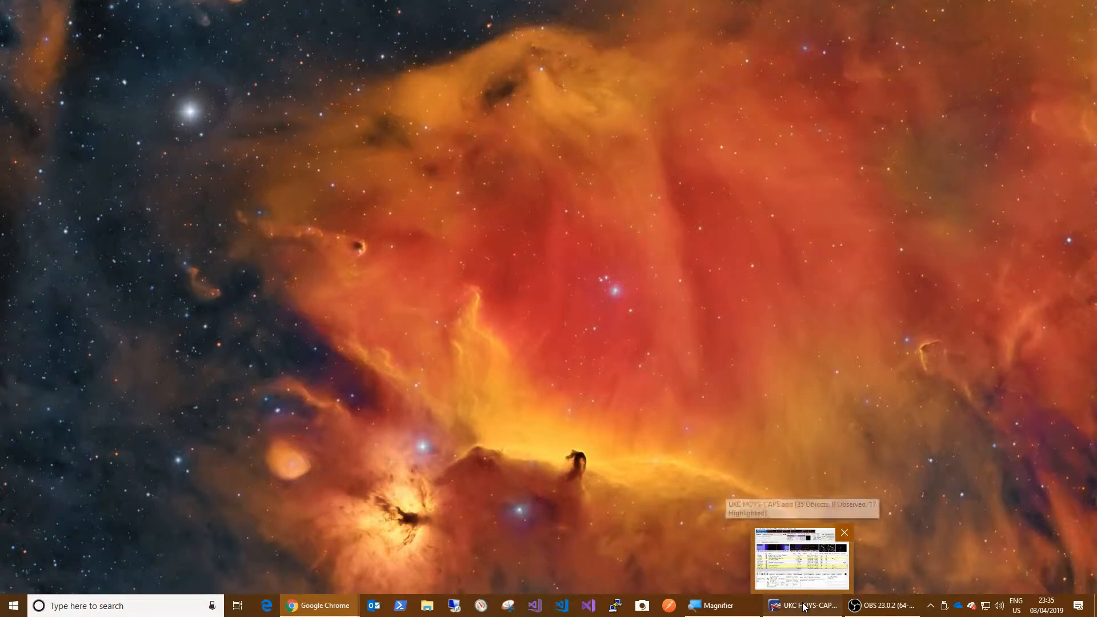
Switch to AstroPlanner, maximize the UKC HOYS-CAPS plan, and select the V1491CYG object
{"action": "left_click", "coordinate": [828, 611]}
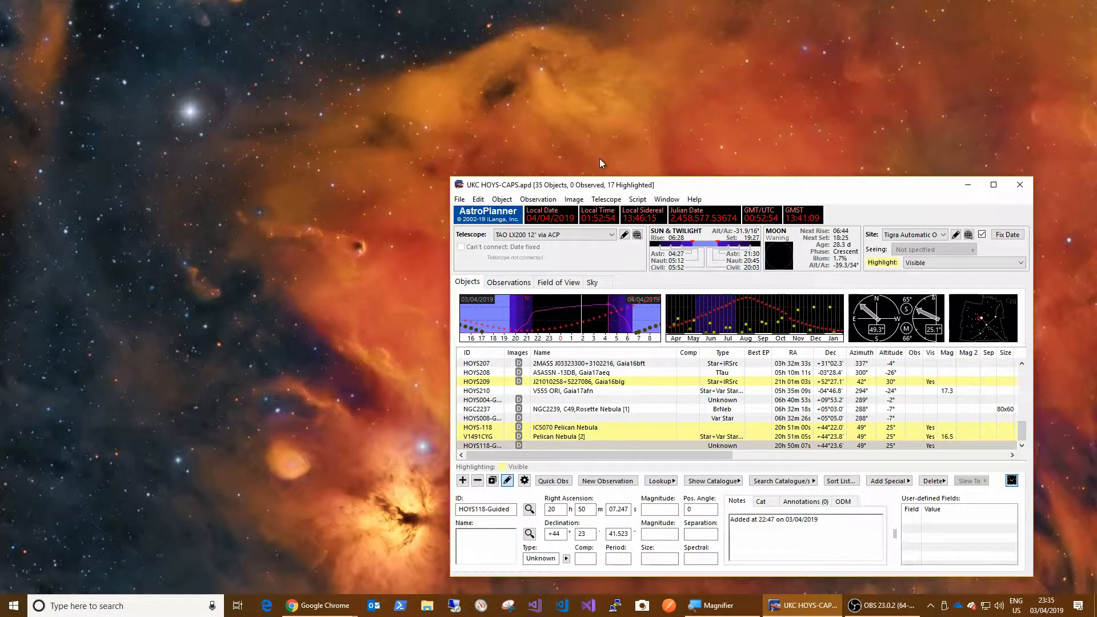
{"action": "left_click", "coordinate": [994, 185]}
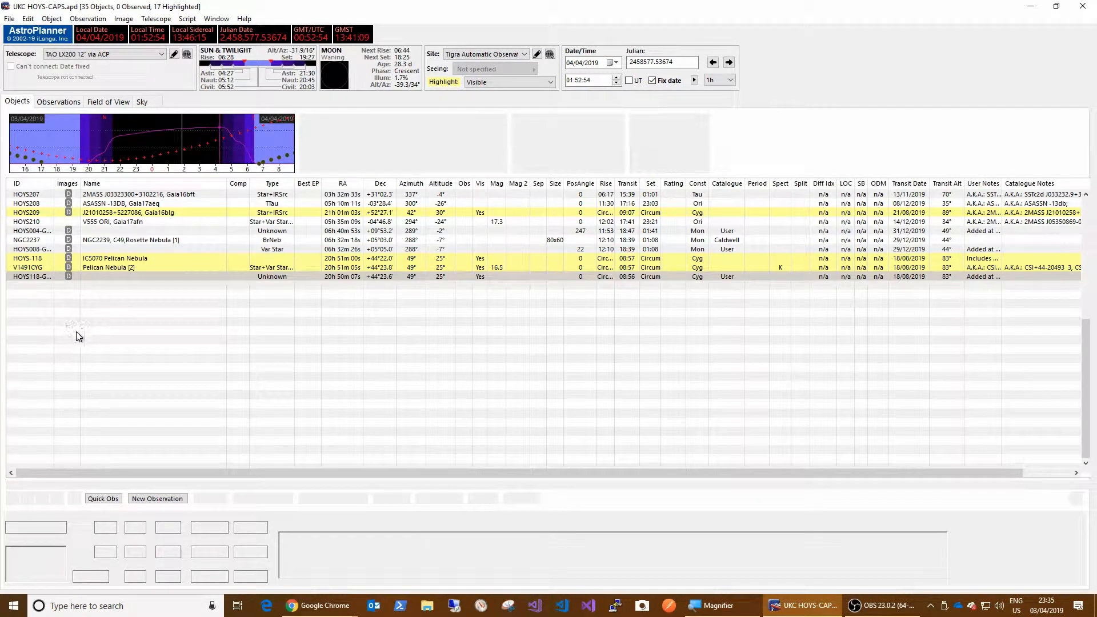
{"action": "left_click", "coordinate": [25, 272]}
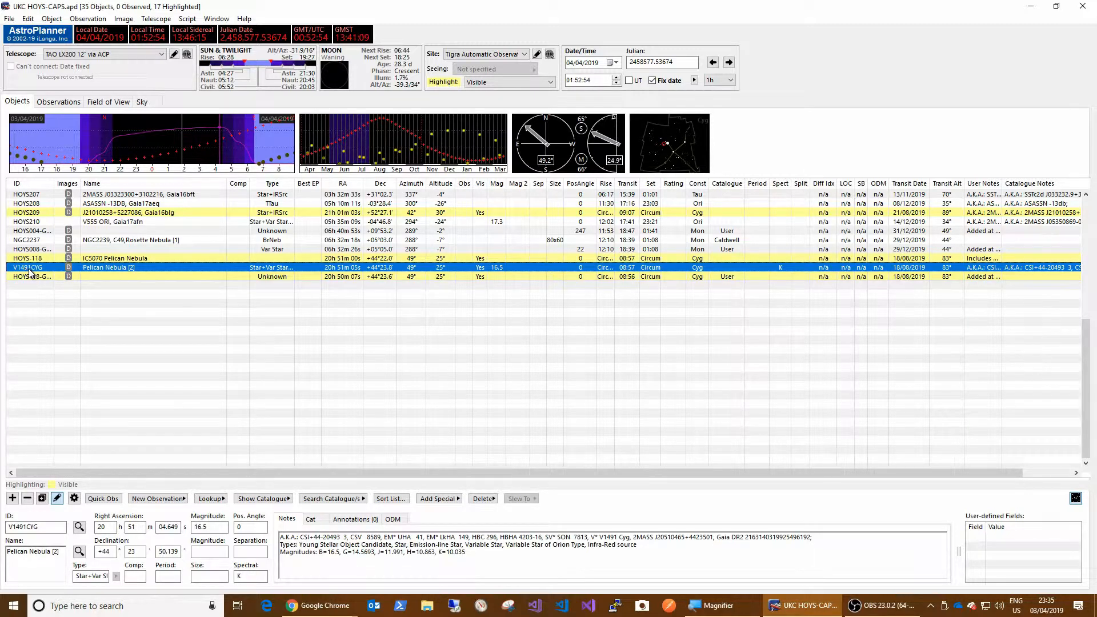
Examine V1491CYG's position on the sky chart, advancing the fixed time hour by hour to 04:52:54 UT on 04/04/2019
{"action": "left_click", "coordinate": [144, 102]}
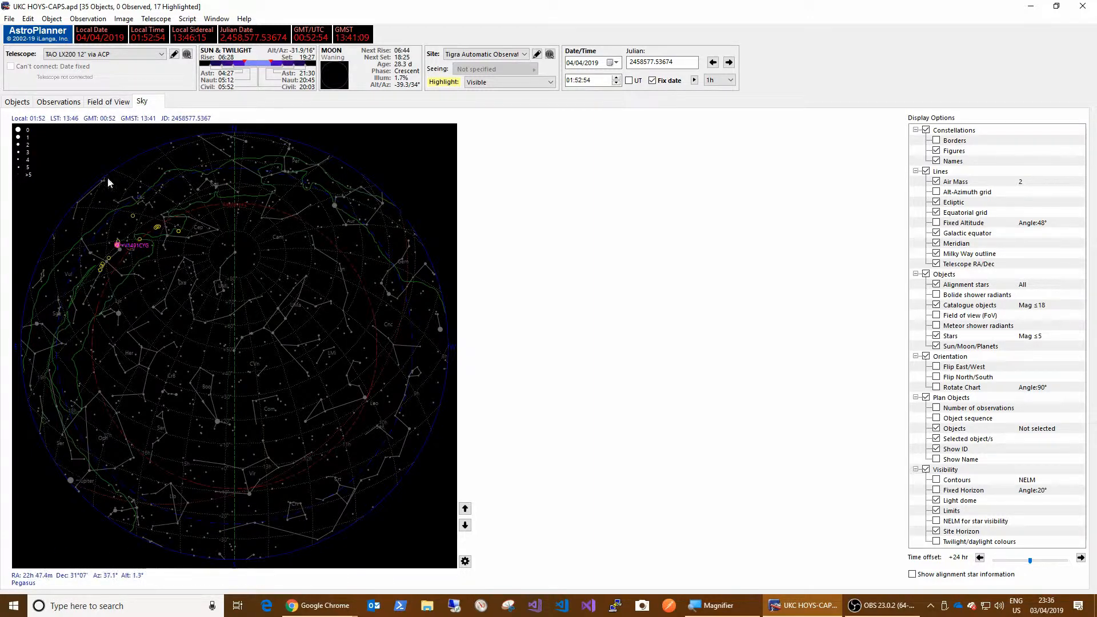
{"action": "left_click", "coordinate": [117, 246]}
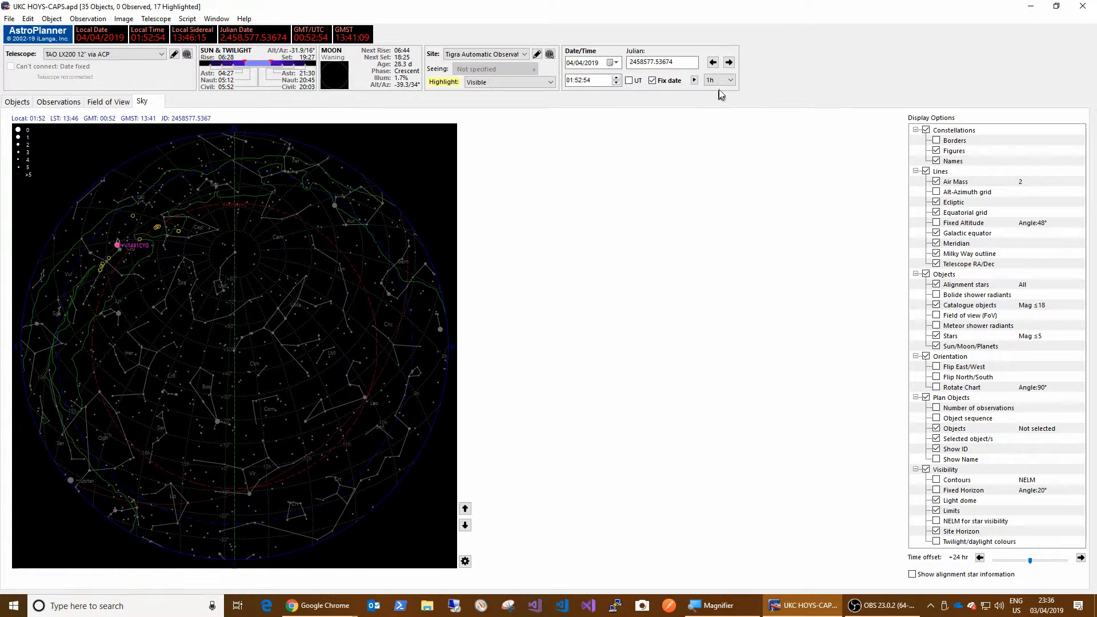
{"action": "left_click", "coordinate": [729, 63]}
{"action": "left_click", "coordinate": [728, 63]}
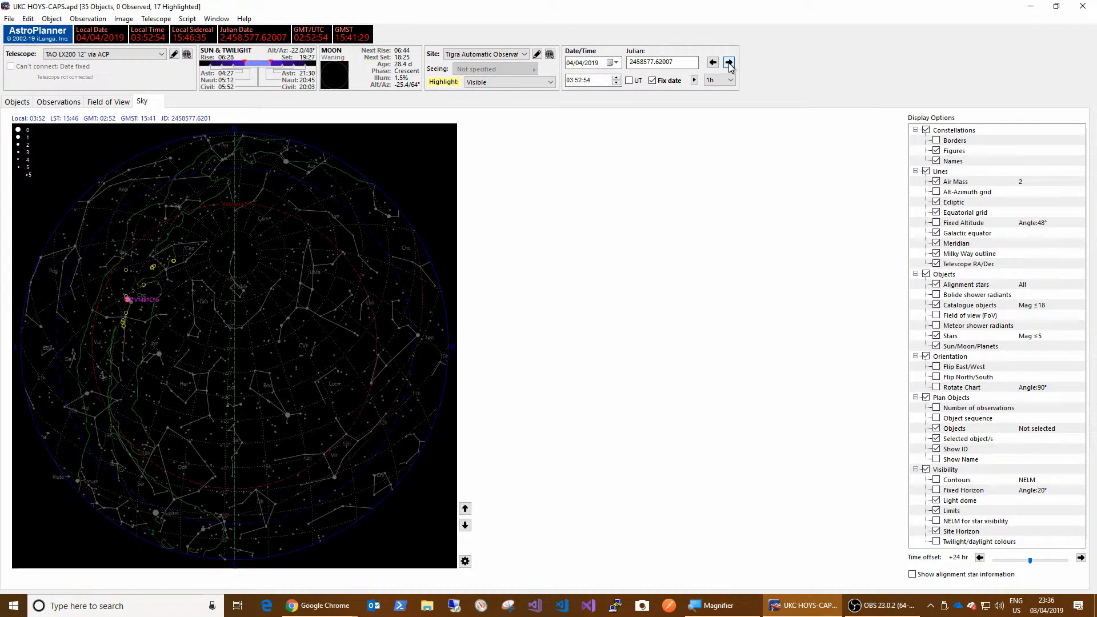
{"action": "left_click", "coordinate": [729, 66]}
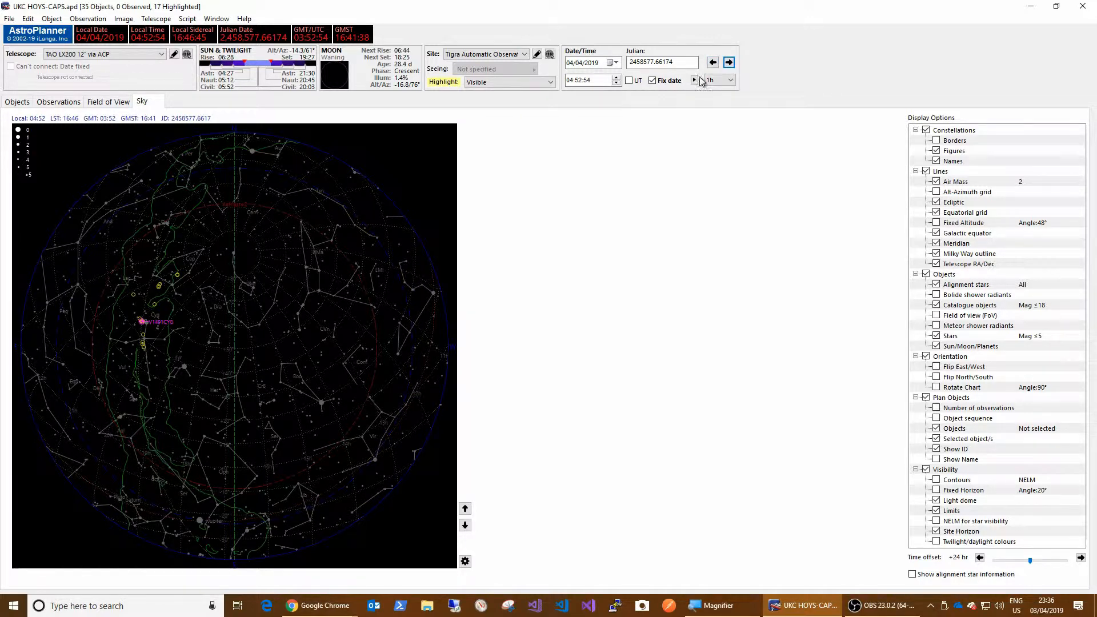
{"action": "left_click", "coordinate": [629, 80]}
{"action": "left_click", "coordinate": [729, 63]}
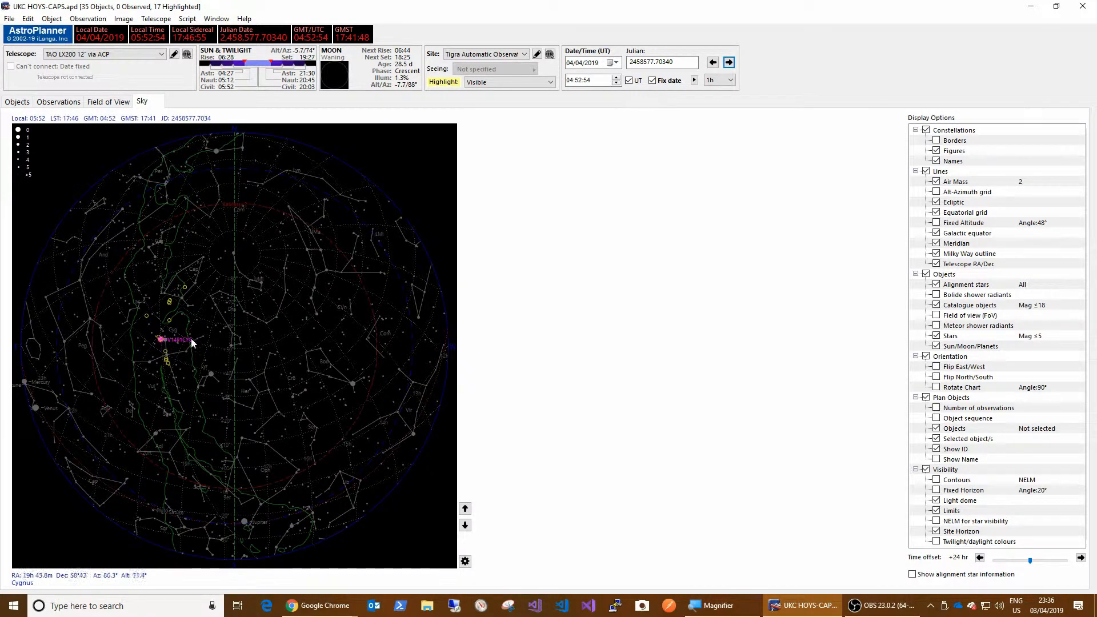
Return to the plan's object list, release the fixed date, and turn off UT display
{"action": "left_click", "coordinate": [17, 101]}
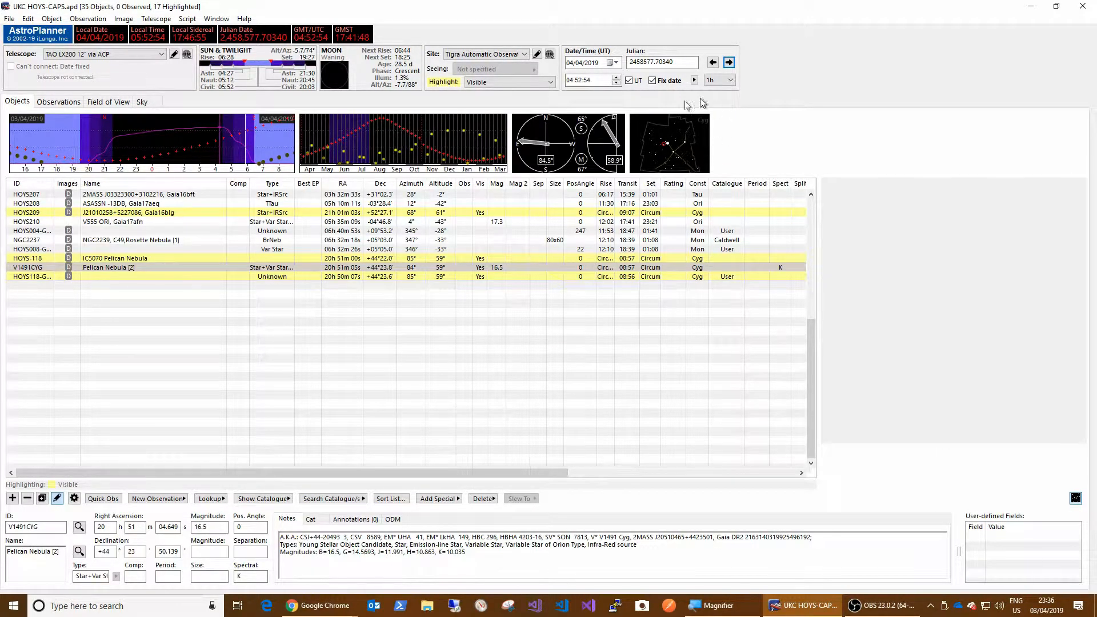
{"action": "left_click", "coordinate": [653, 81]}
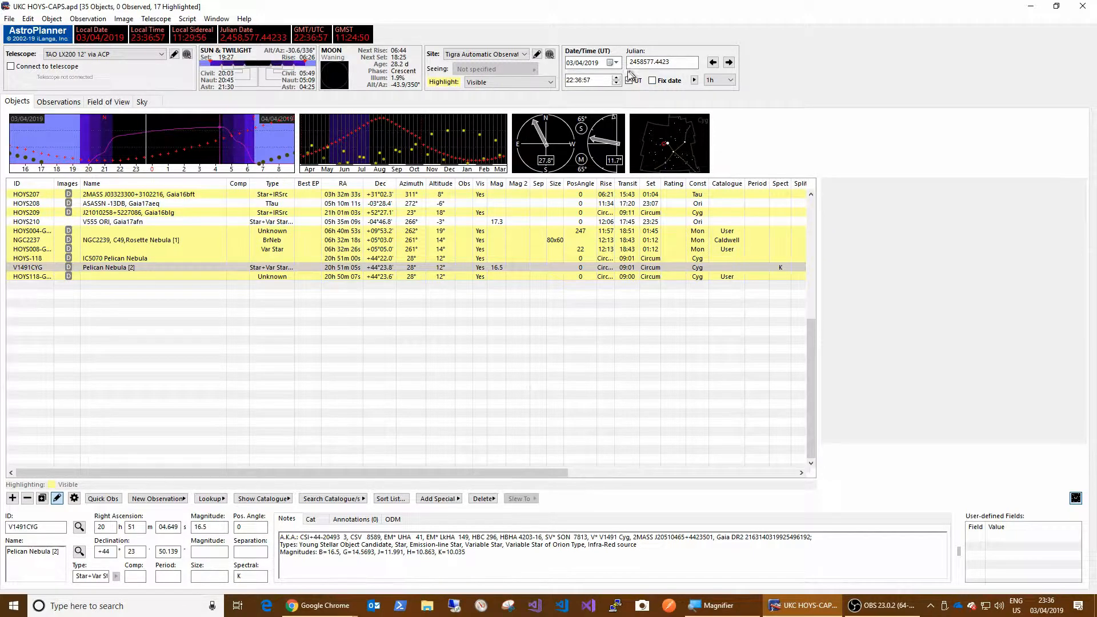
{"action": "left_click", "coordinate": [629, 80]}
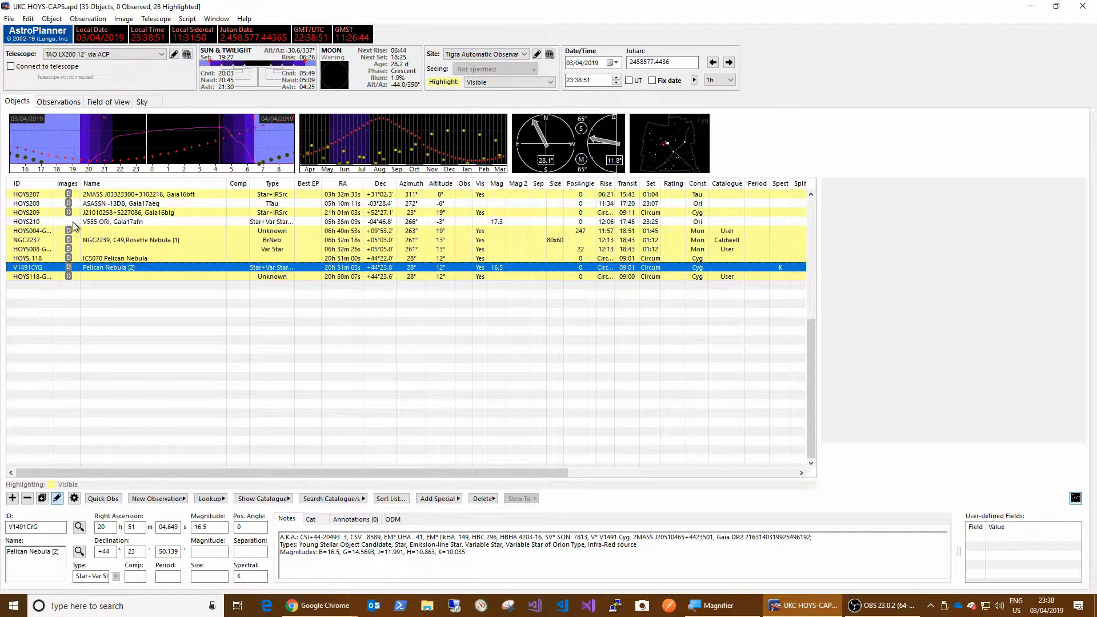
Show V1491CYG in the field-of-view chart with the field diameter matched to the telescope, eyepiece, imager and aid combination
{"action": "left_click", "coordinate": [108, 102]}
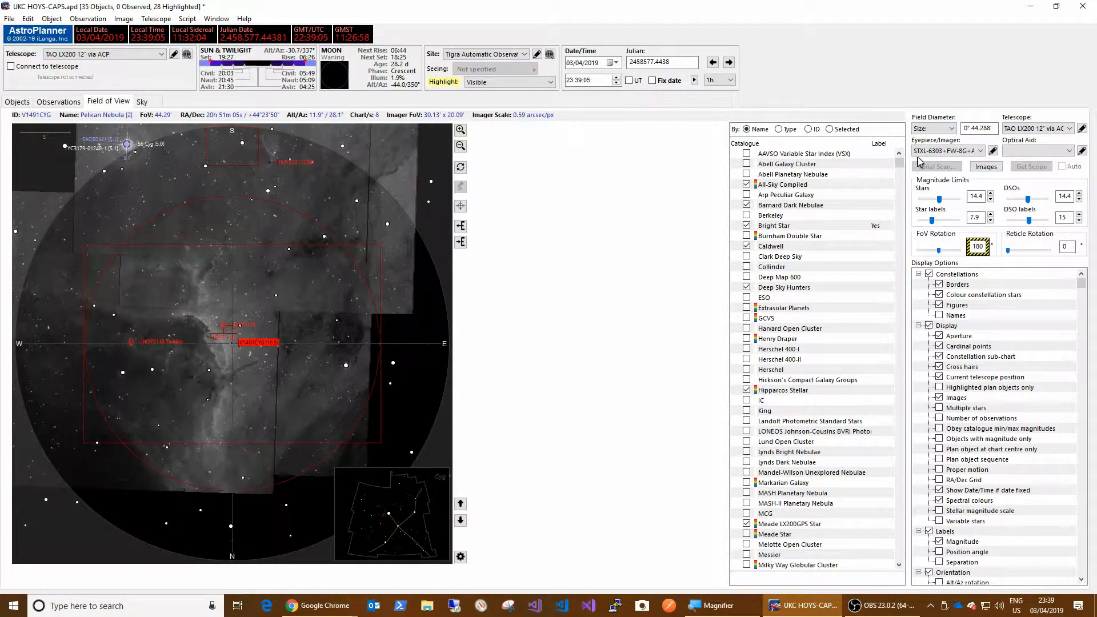
{"action": "left_click", "coordinate": [950, 132]}
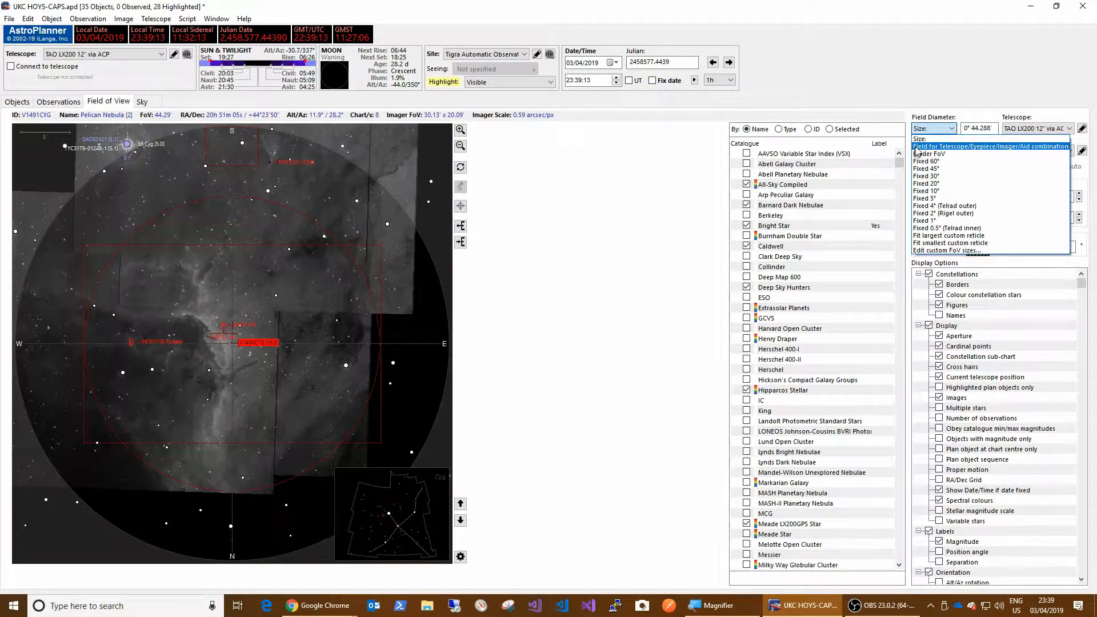
{"action": "left_click", "coordinate": [976, 147]}
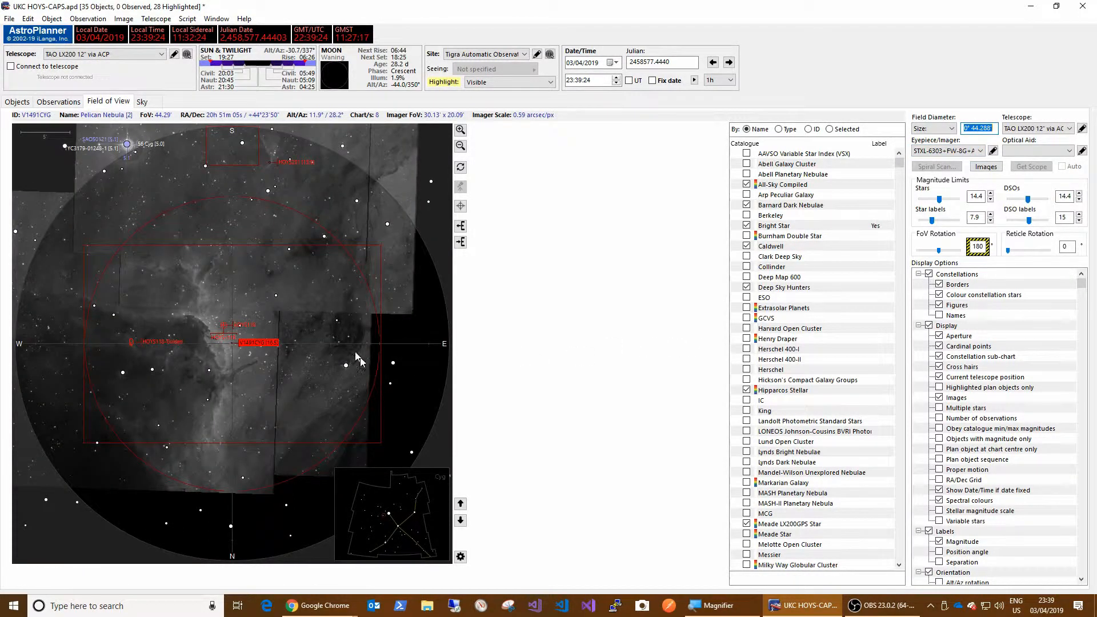
Set the FoV rotation to 0° and examine the imager and guider frames around V1491CYG under magnification
{"action": "double_click", "coordinate": [978, 246]}
{"action": "type", "text": "0"}
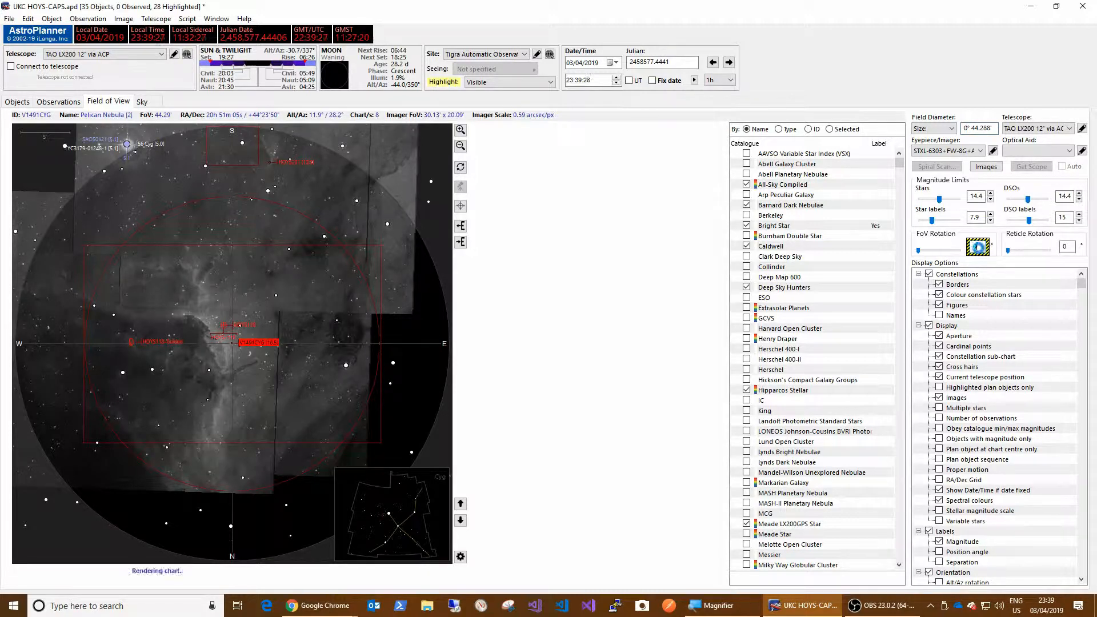
{"action": "key", "text": "Return"}
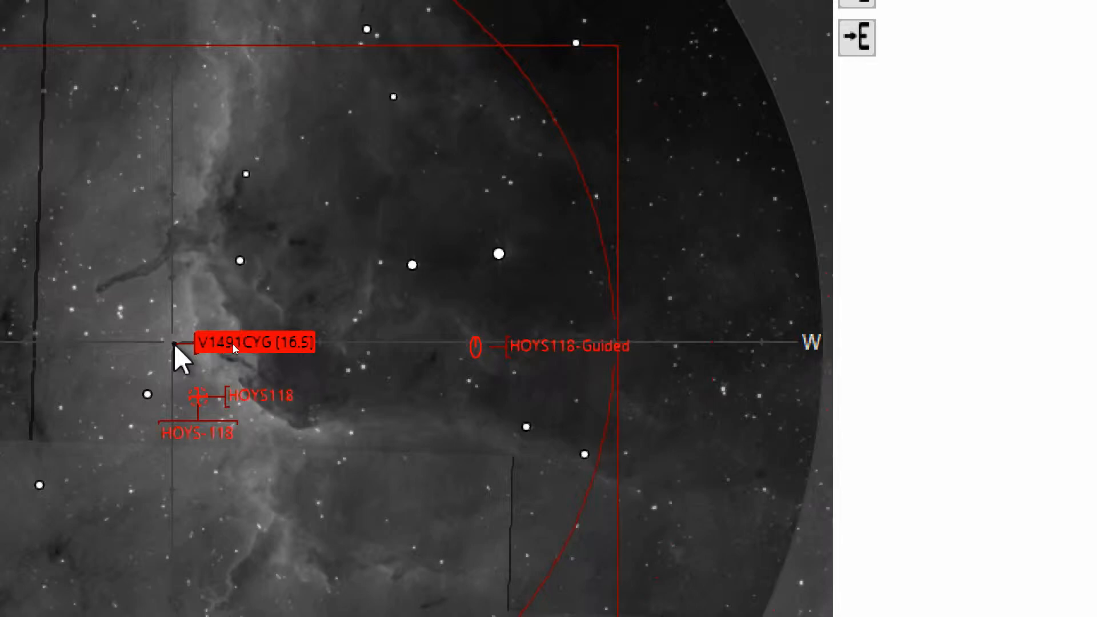
{"action": "key", "text": "super+minus"}
{"action": "key", "text": "super+minus"}
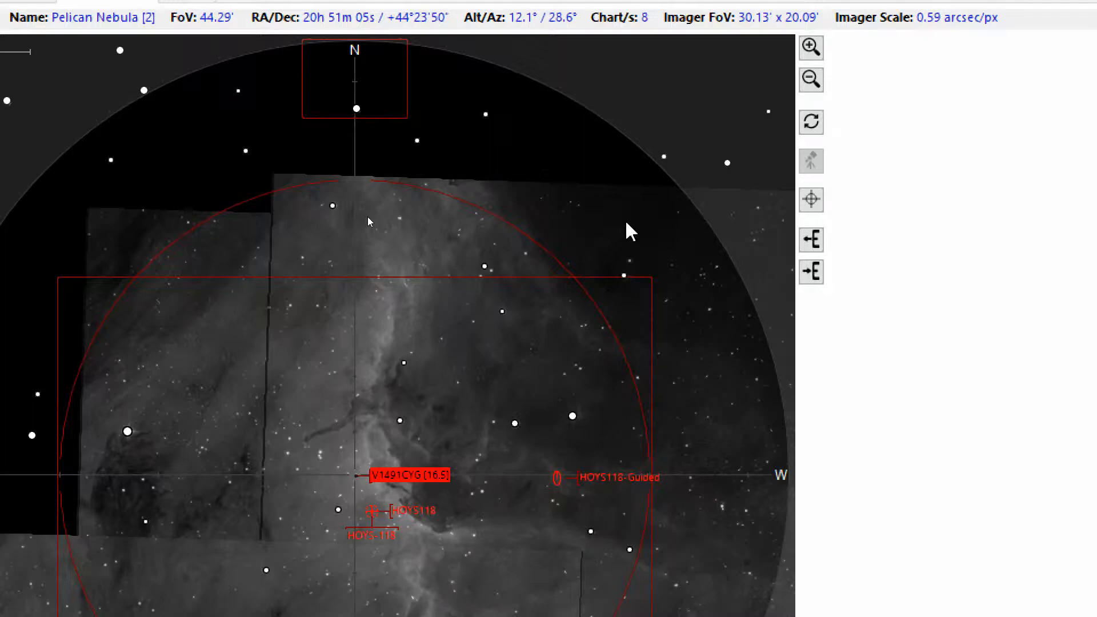
{"action": "key", "text": "super+minus"}
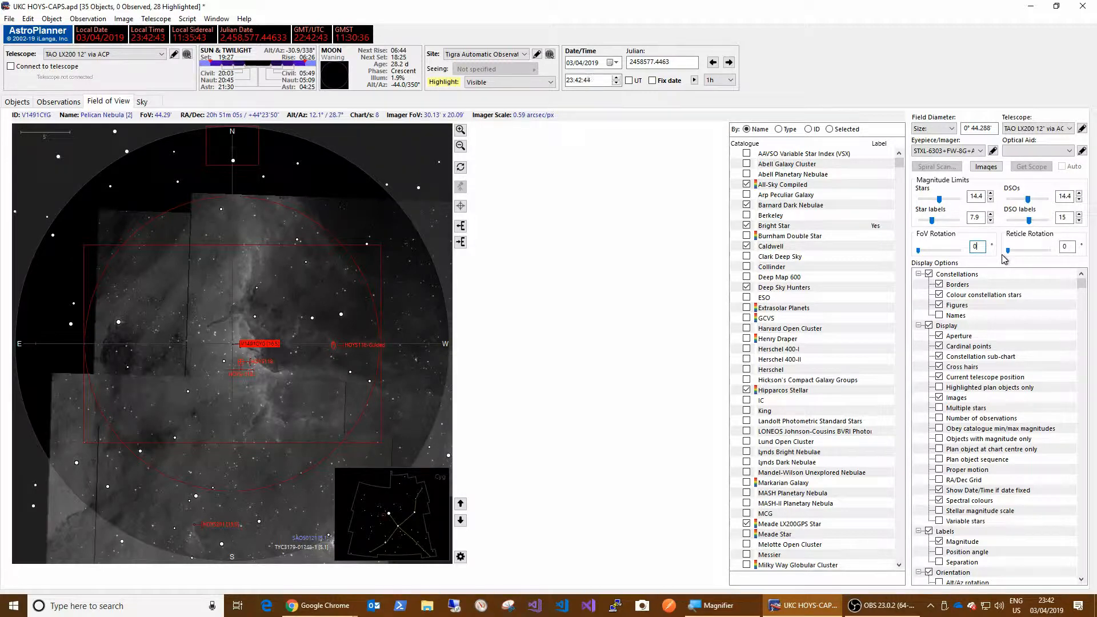
Set the FoV rotation to 180°
{"action": "double_click", "coordinate": [977, 245]}
{"action": "type", "text": "180"}
{"action": "key", "text": "Return"}
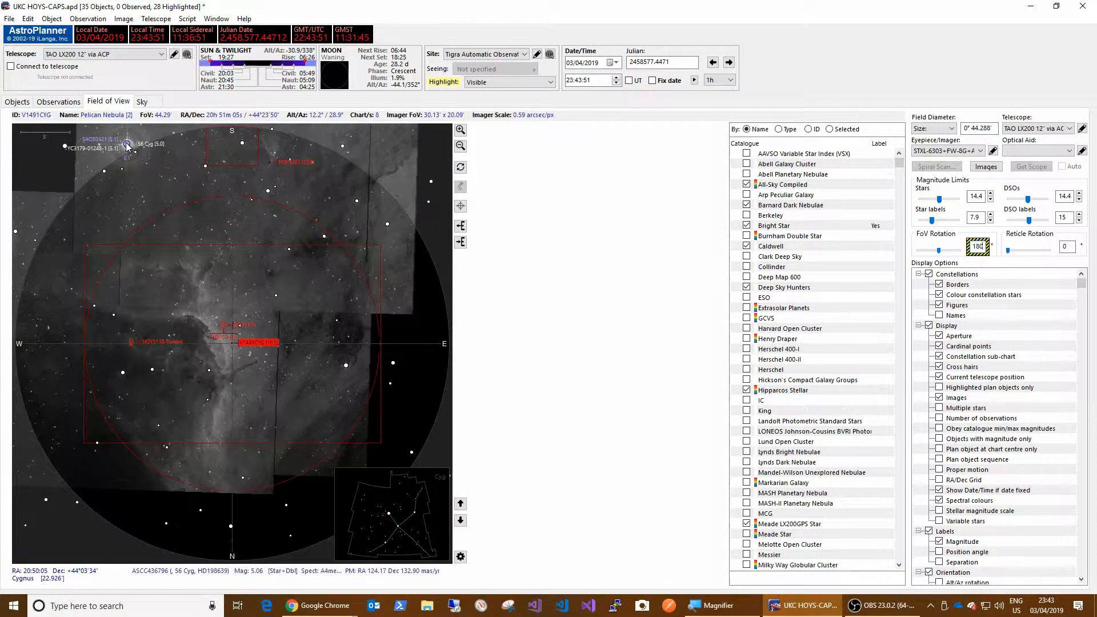
Shift the field of view so the guide star 56 Cyg sits in the guider frame, and examine the HOYS118-Guided chart centre
{"action": "left_click_drag", "start_coordinate": [127, 146], "coordinate": [227, 152]}
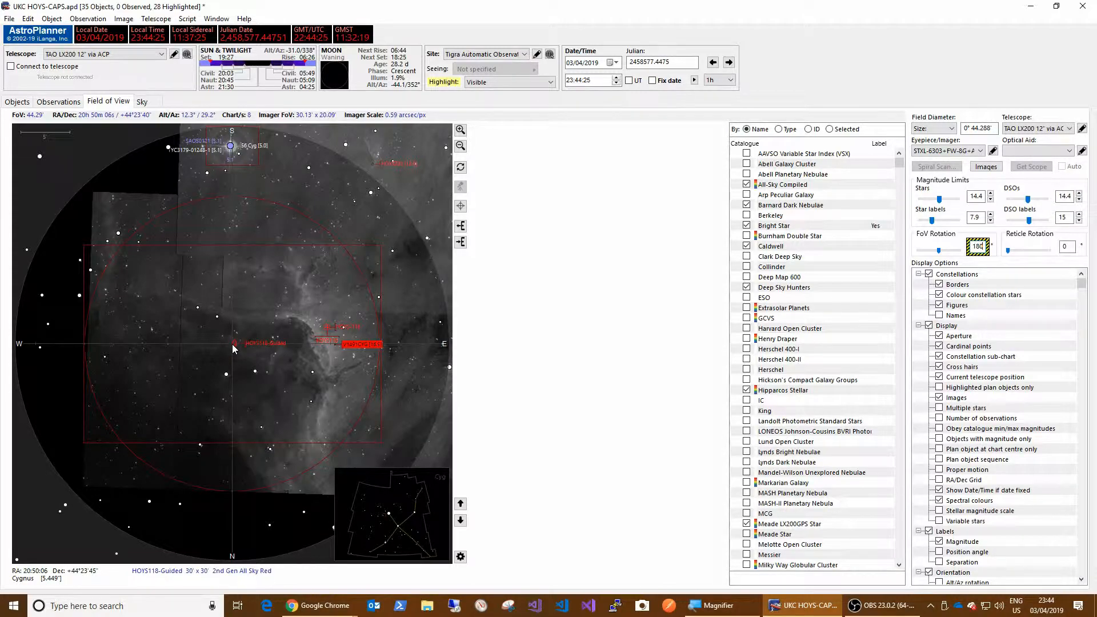
{"action": "key", "text": "super+plus"}
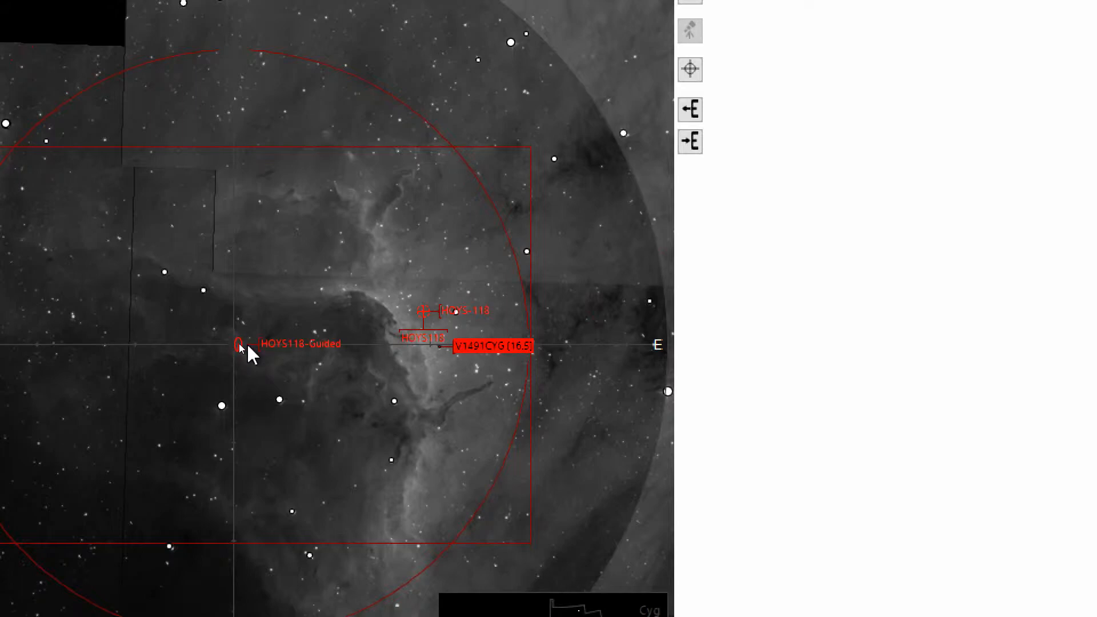
{"action": "key", "text": "super+minus"}
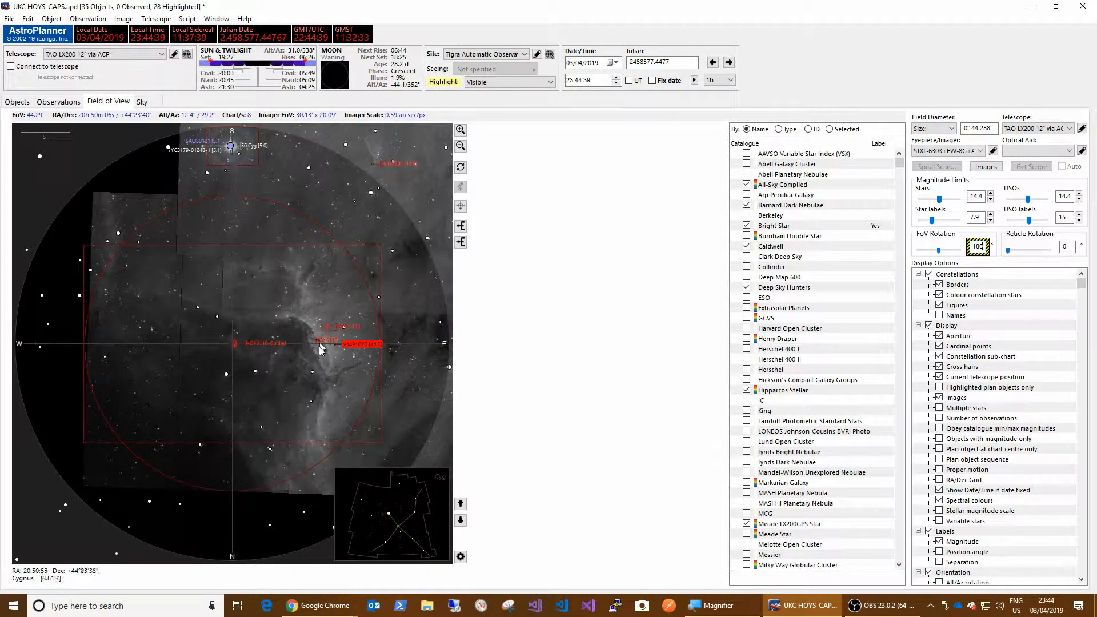
Return to the plan's object list and select the HOYS118-Guided object
{"action": "left_click", "coordinate": [17, 102]}
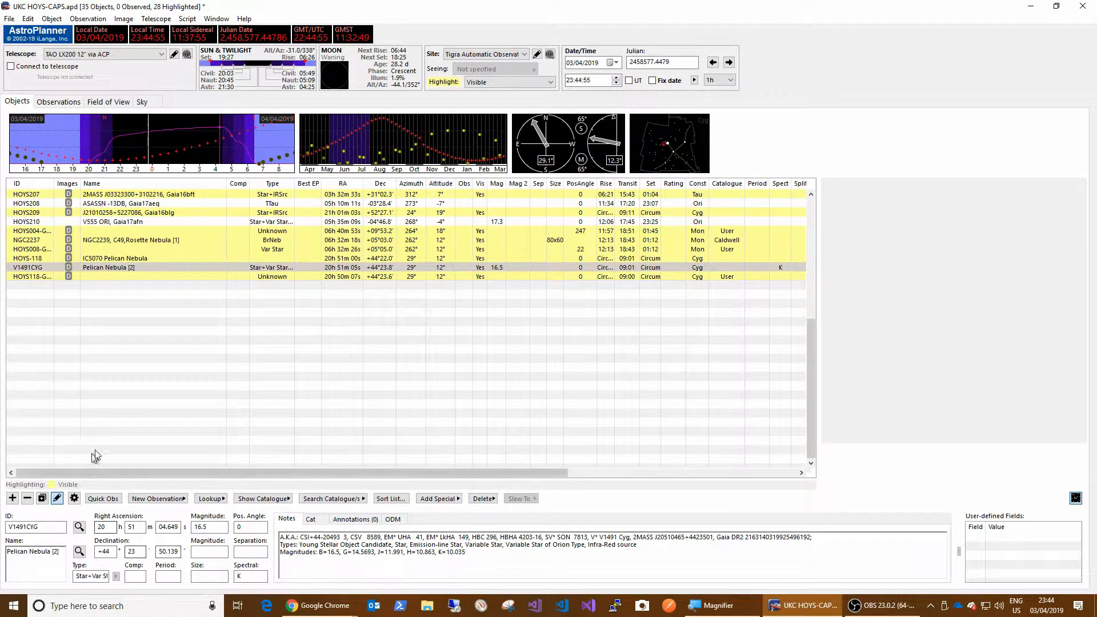
{"action": "left_click", "coordinate": [33, 277]}
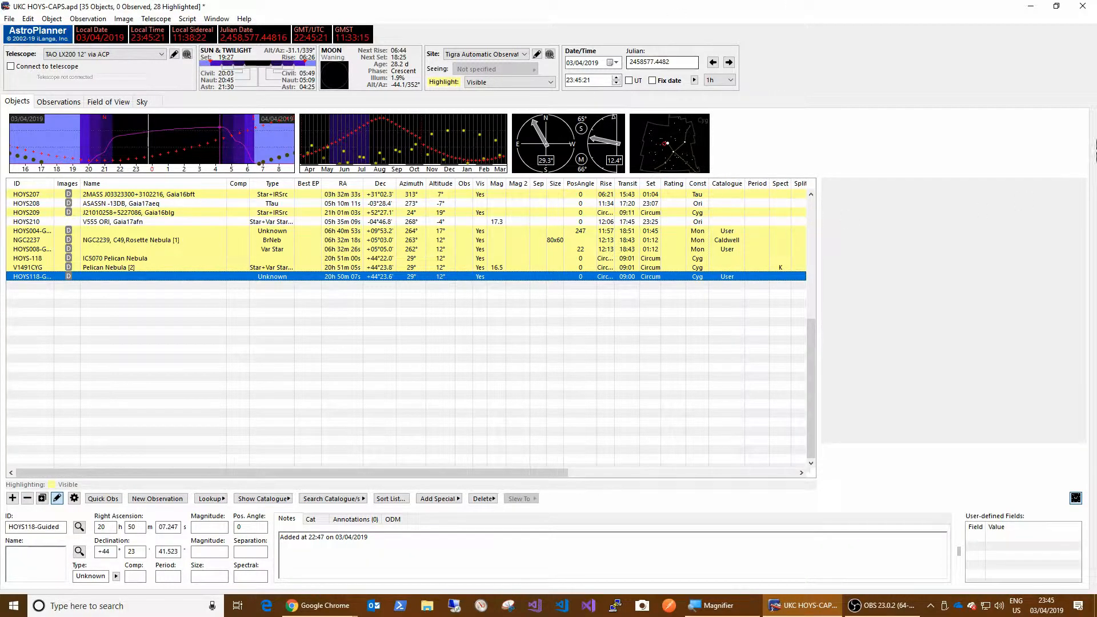
Switch to the Tigra Automatic Observatory page in Chrome, view its image preview enlarged, and close the enlarged view
{"action": "left_click", "coordinate": [1055, 11]}
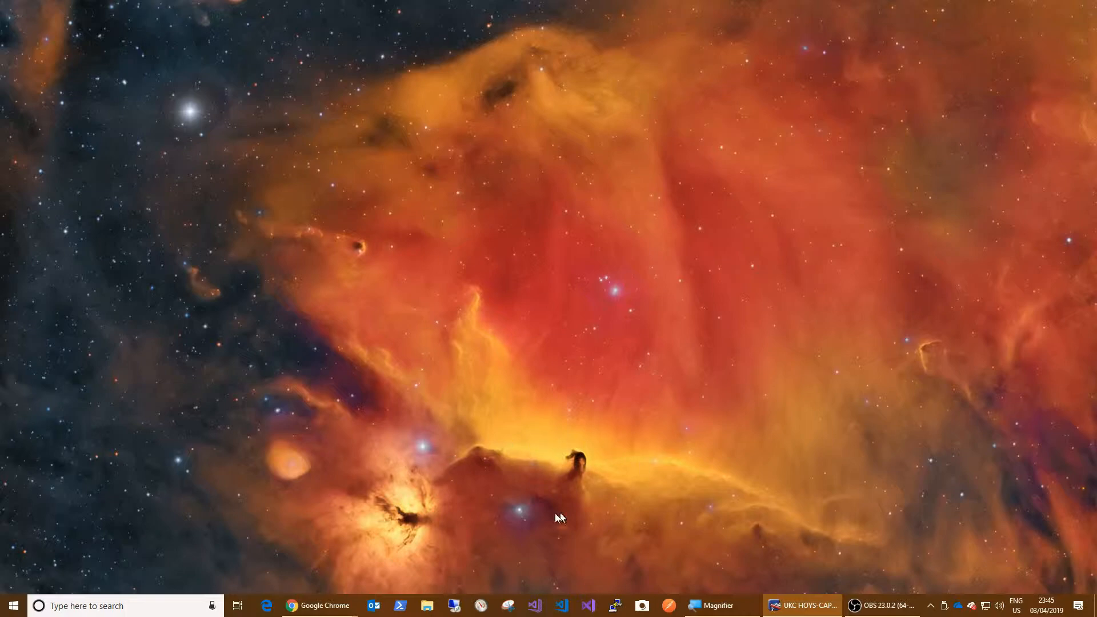
{"action": "left_click", "coordinate": [311, 611]}
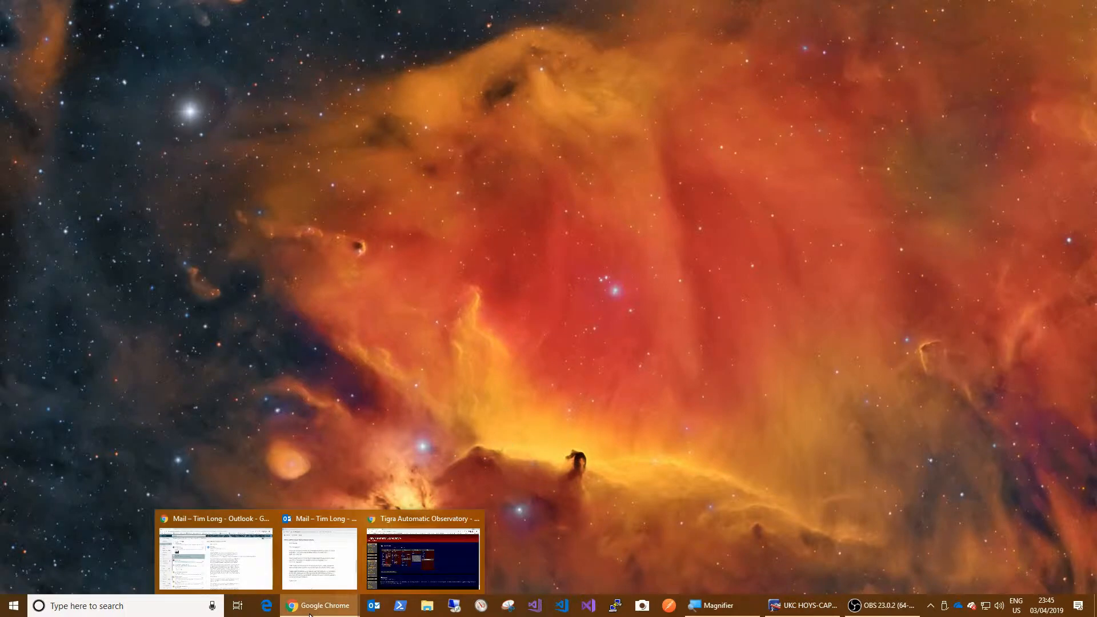
{"action": "left_click", "coordinate": [423, 574]}
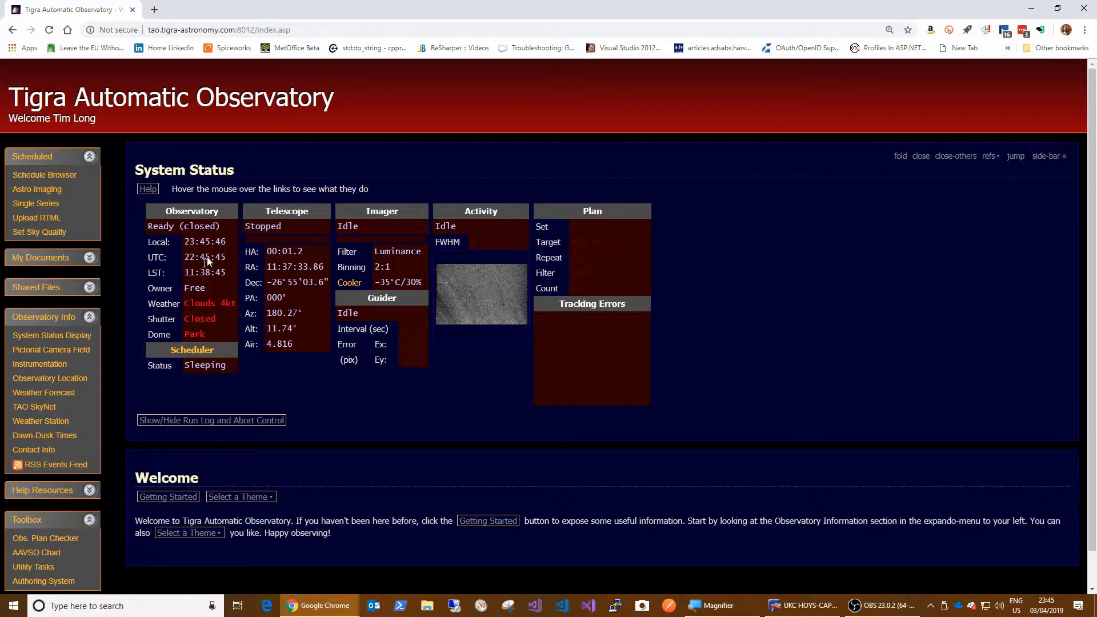
{"action": "left_click", "coordinate": [484, 294]}
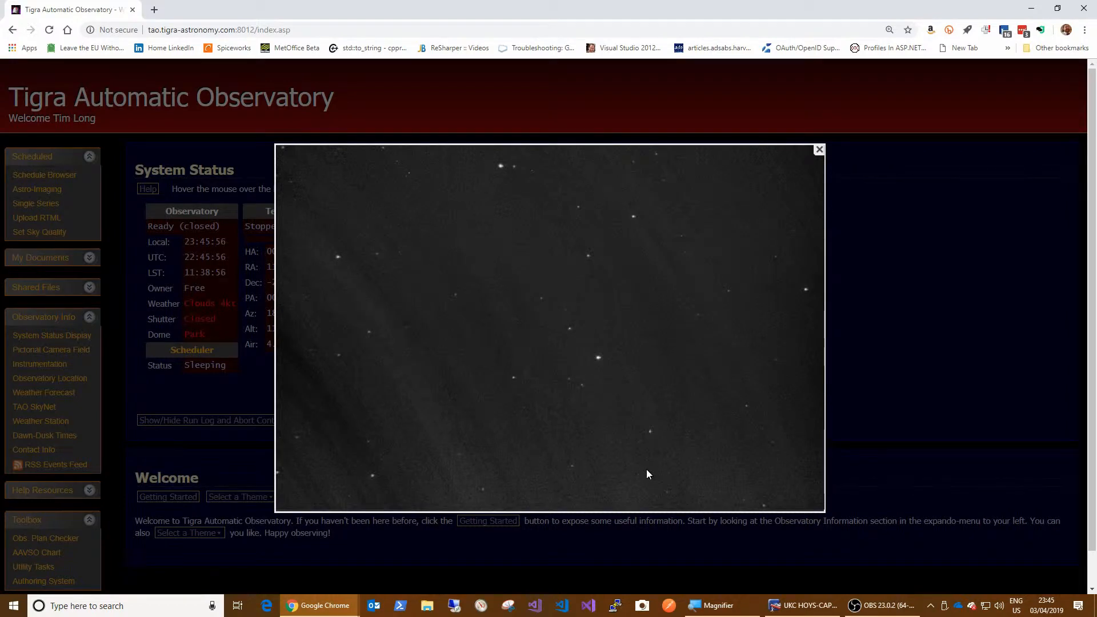
{"action": "left_click", "coordinate": [819, 150]}
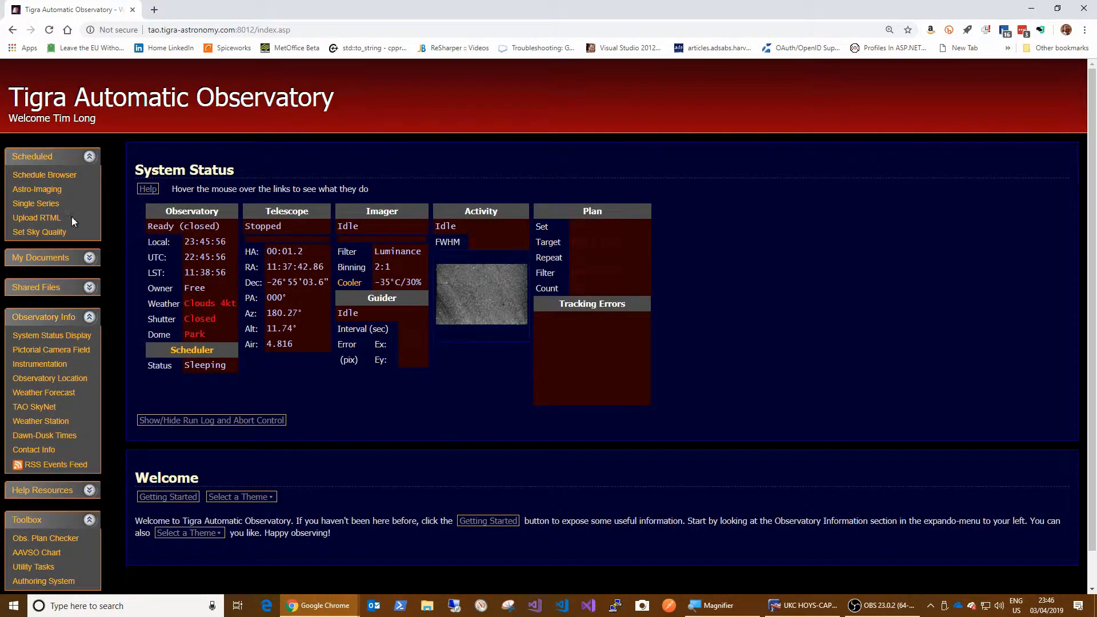
Open the Single Series scheduling form and assign the request to the existing UKC HOYS-CAPS project
{"action": "left_click", "coordinate": [44, 205]}
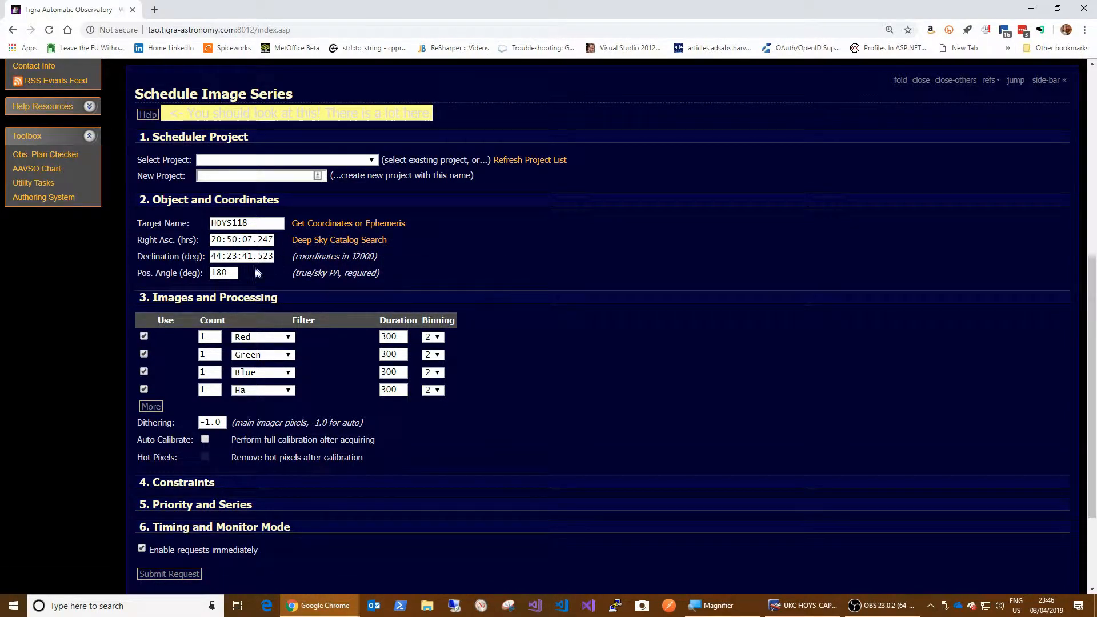
{"action": "left_click", "coordinate": [371, 162]}
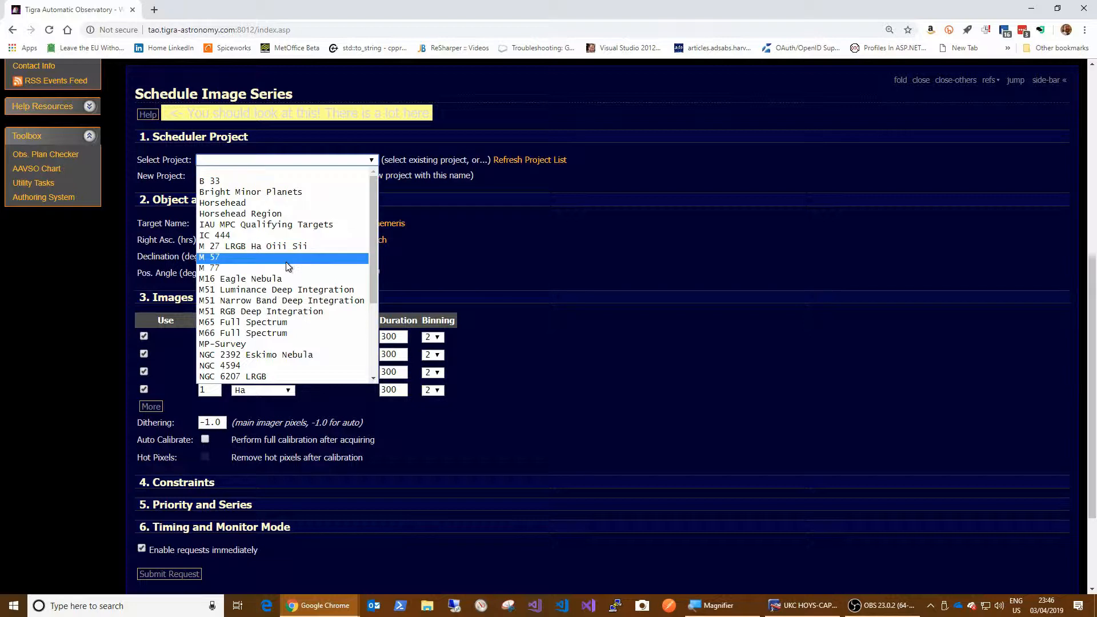
{"action": "scroll", "coordinate": [286, 267], "scroll_direction": "down", "scroll_amount": 4}
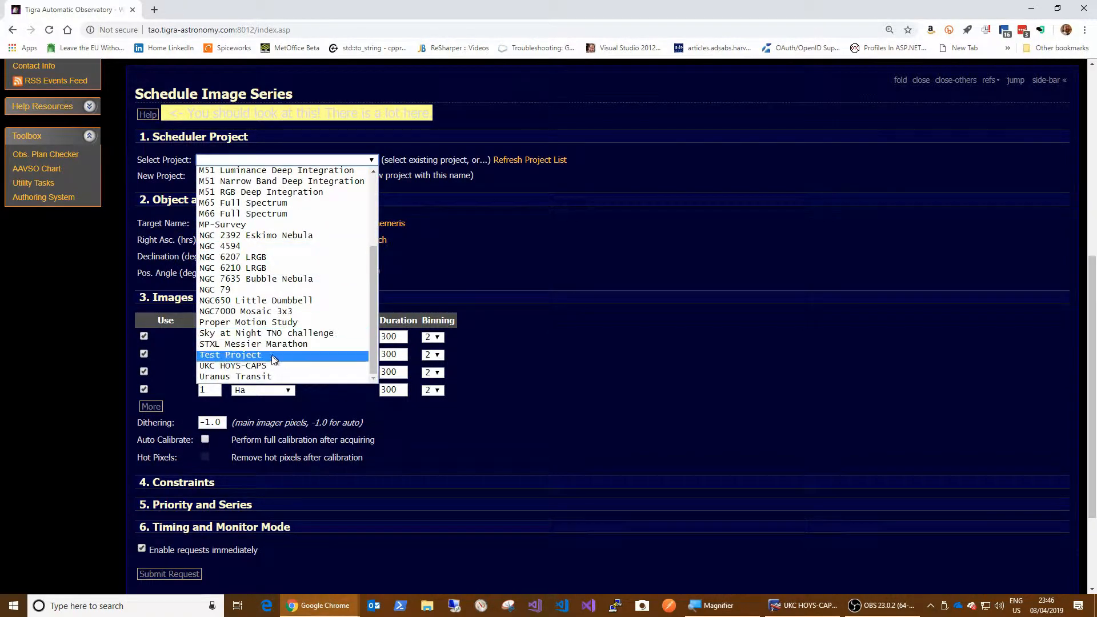
{"action": "left_click", "coordinate": [244, 366]}
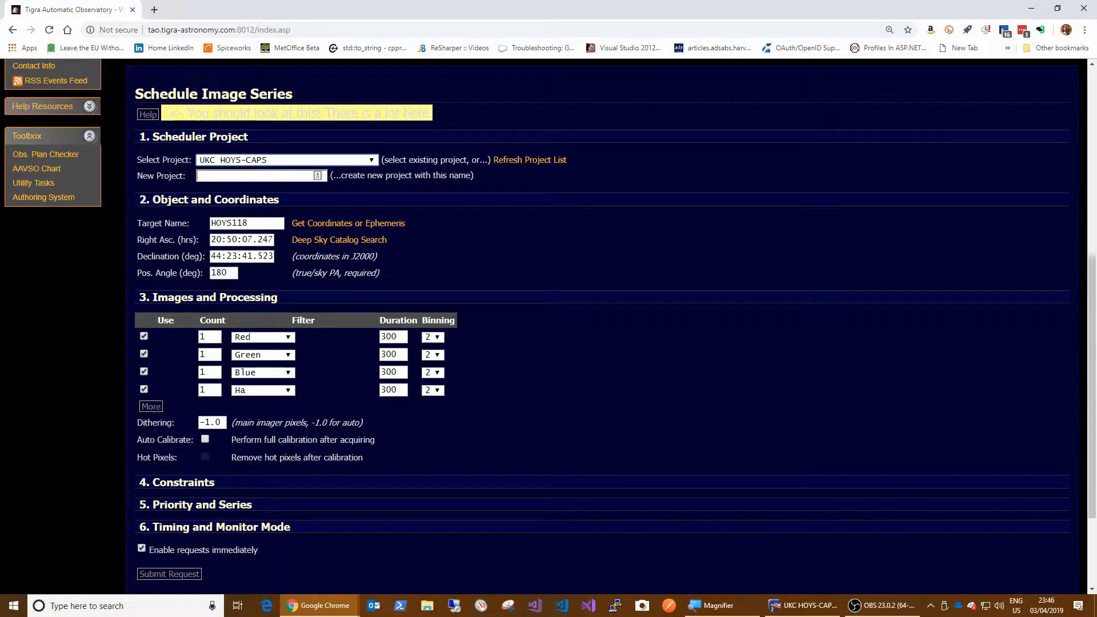
Switch to AstroPlanner to compare the HOYS118-Guided coordinates with the request form, and move its window out of view
{"action": "left_click", "coordinate": [803, 606]}
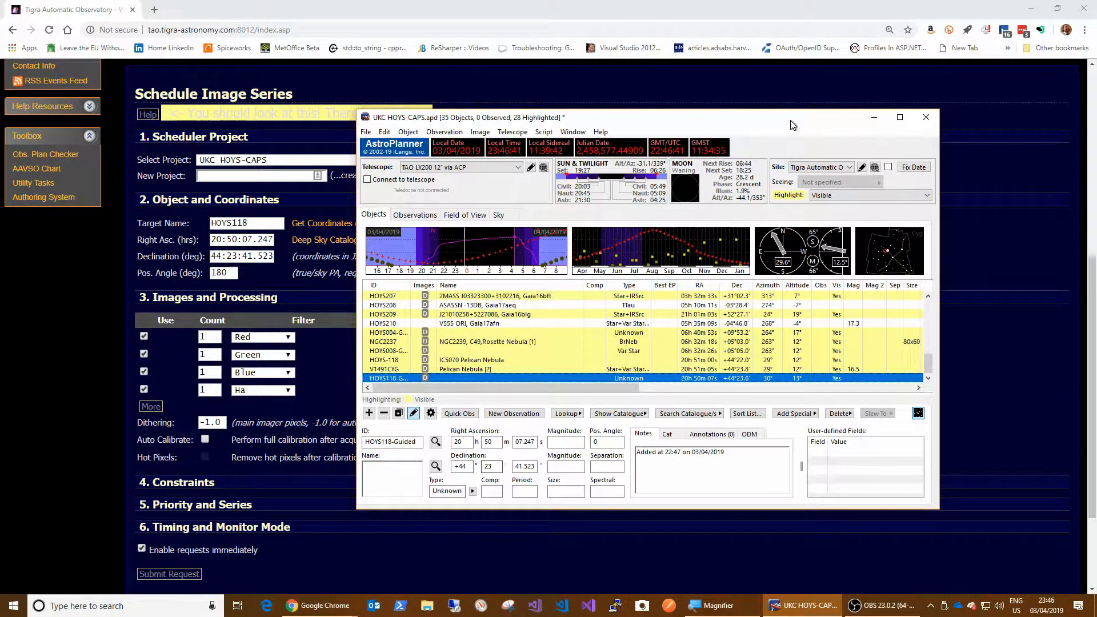
{"action": "left_click_drag", "start_coordinate": [788, 119], "coordinate": [0, 148]}
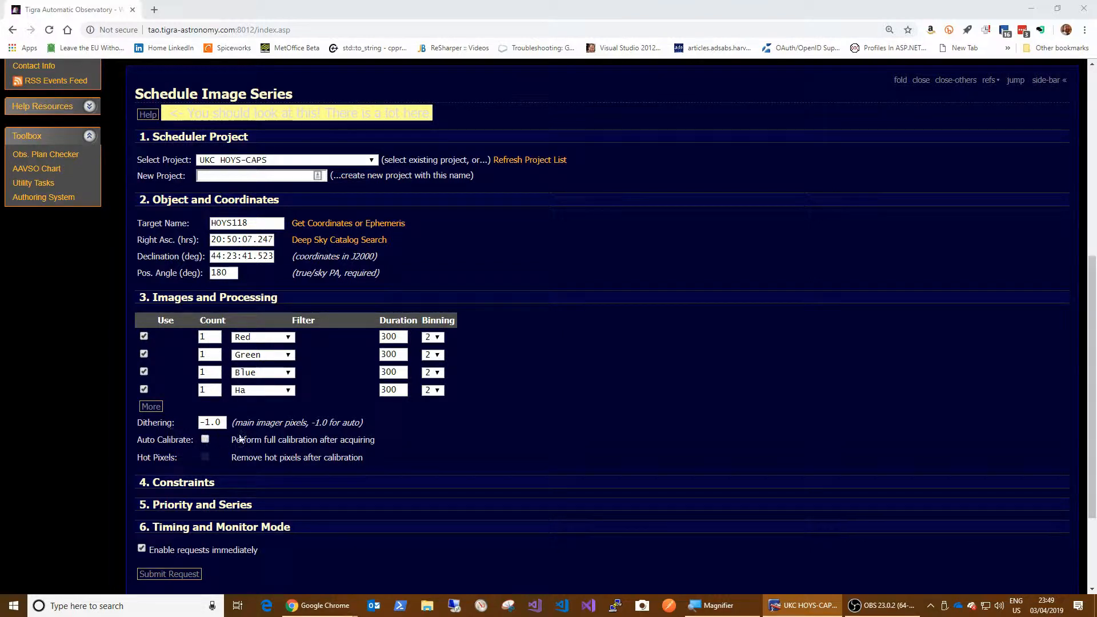
Expand the request's Constraints section and check its horizon limit and sky condition
{"action": "scroll", "coordinate": [430, 423], "scroll_direction": "down", "scroll_amount": 1}
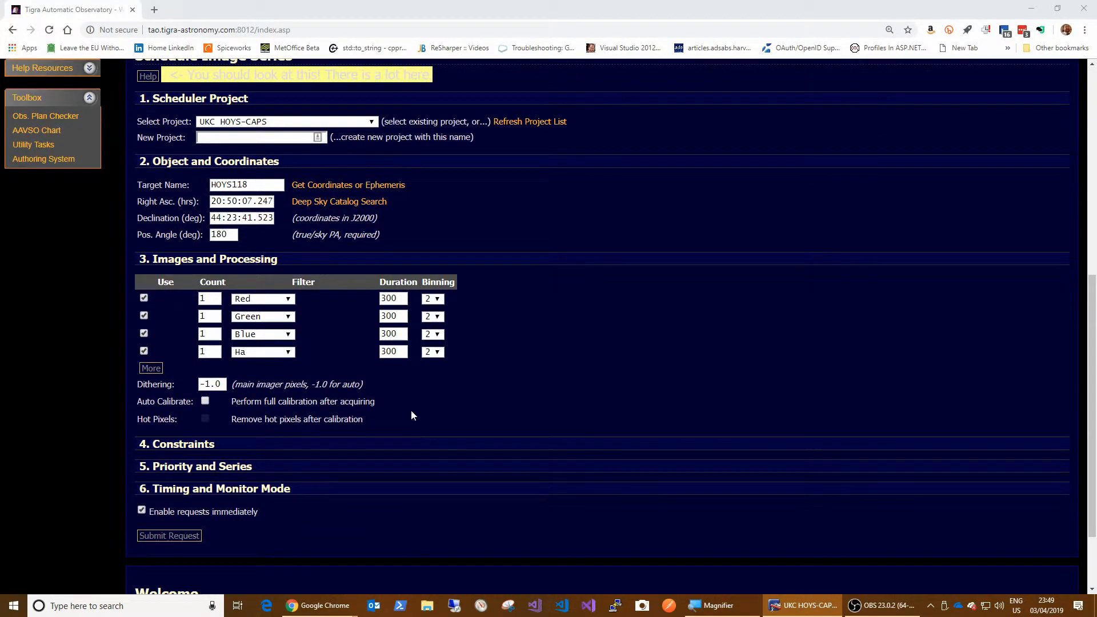
{"action": "scroll", "coordinate": [400, 420], "scroll_direction": "down", "scroll_amount": 2}
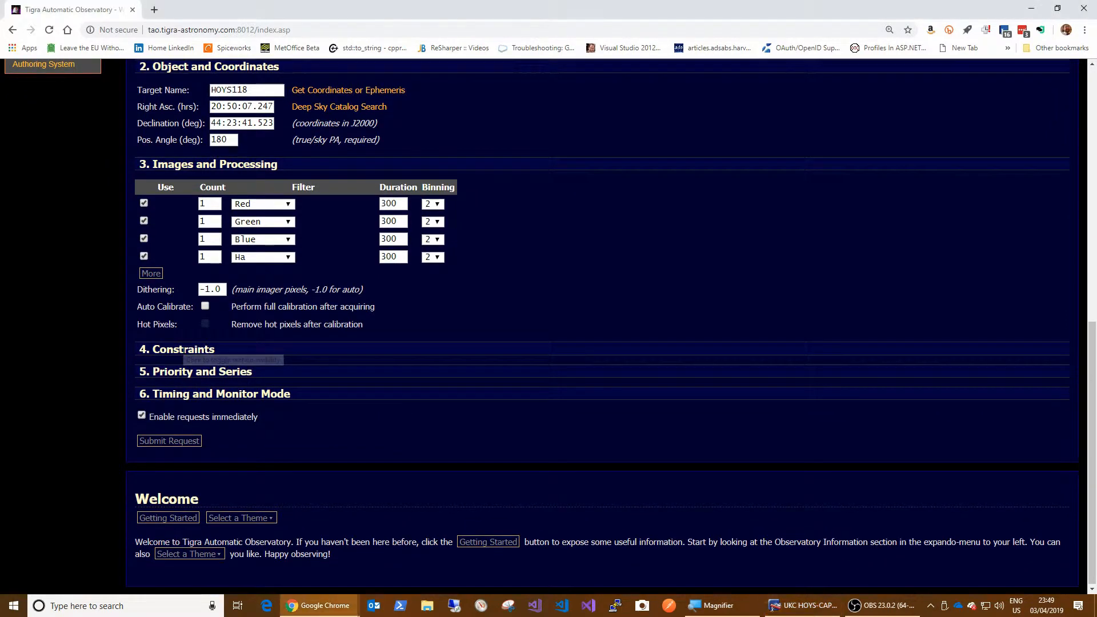
{"action": "left_click", "coordinate": [182, 349]}
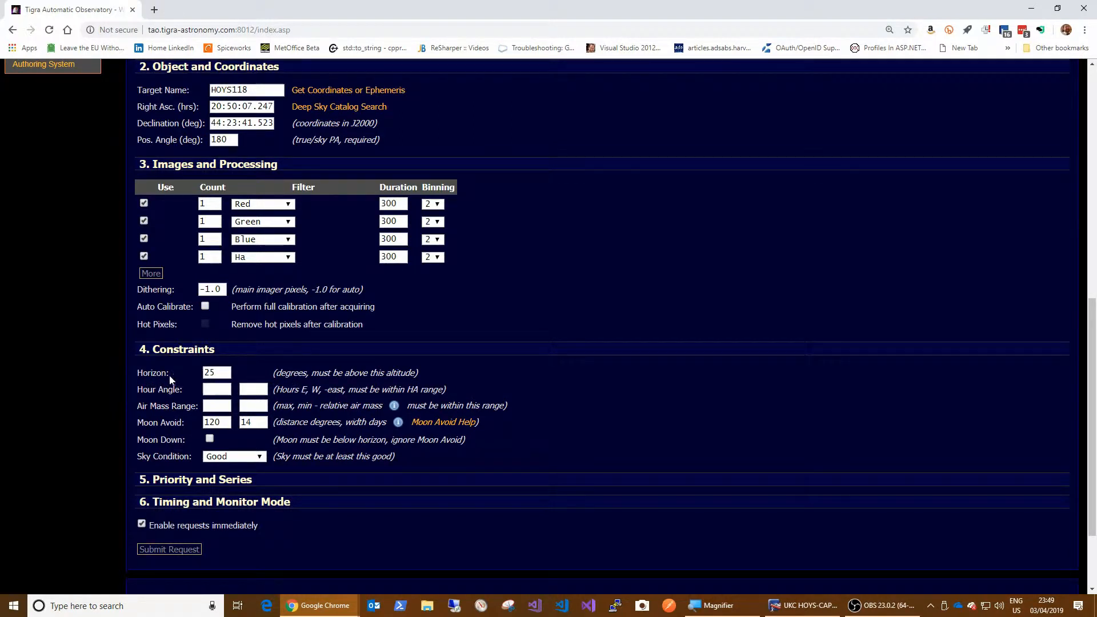
{"action": "left_click", "coordinate": [211, 373]}
{"action": "left_click", "coordinate": [260, 457]}
Expand the Priority and Series section of the request and check the repeat series count and spacing options
{"action": "left_click", "coordinate": [171, 481]}
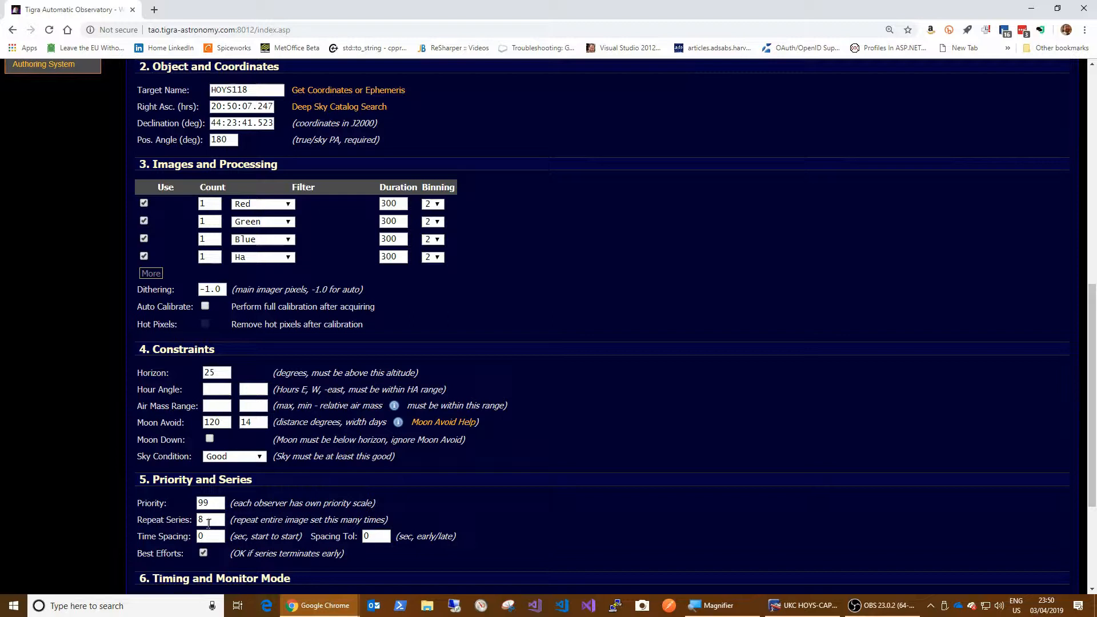
{"action": "left_click", "coordinate": [213, 520]}
{"action": "scroll", "coordinate": [208, 529], "scroll_direction": "down", "scroll_amount": 1}
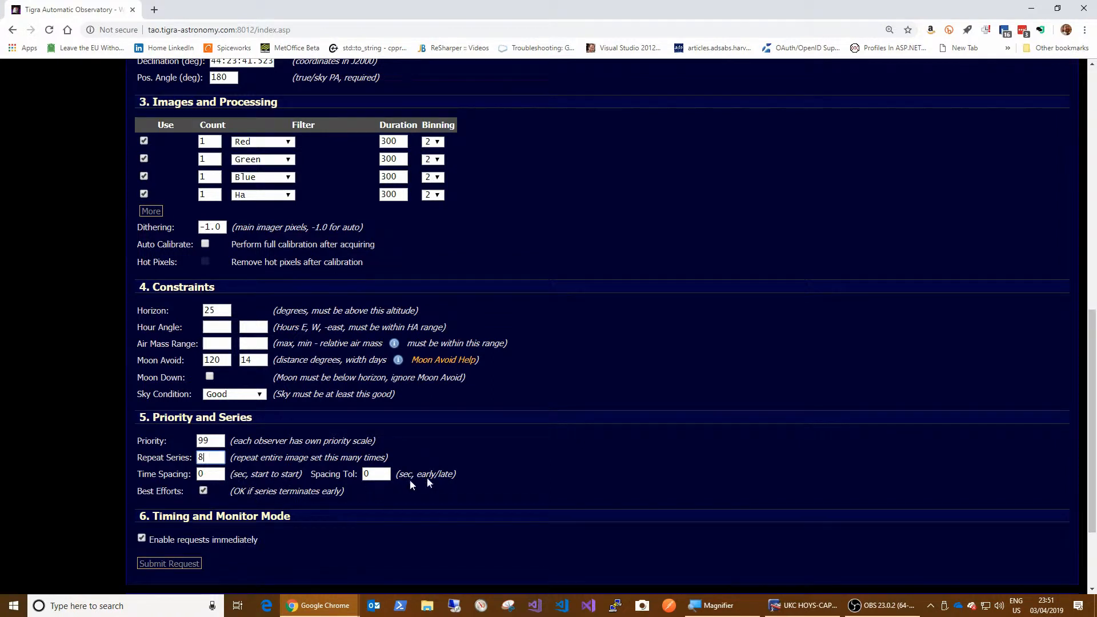
{"action": "scroll", "coordinate": [263, 503], "scroll_direction": "down", "scroll_amount": 2}
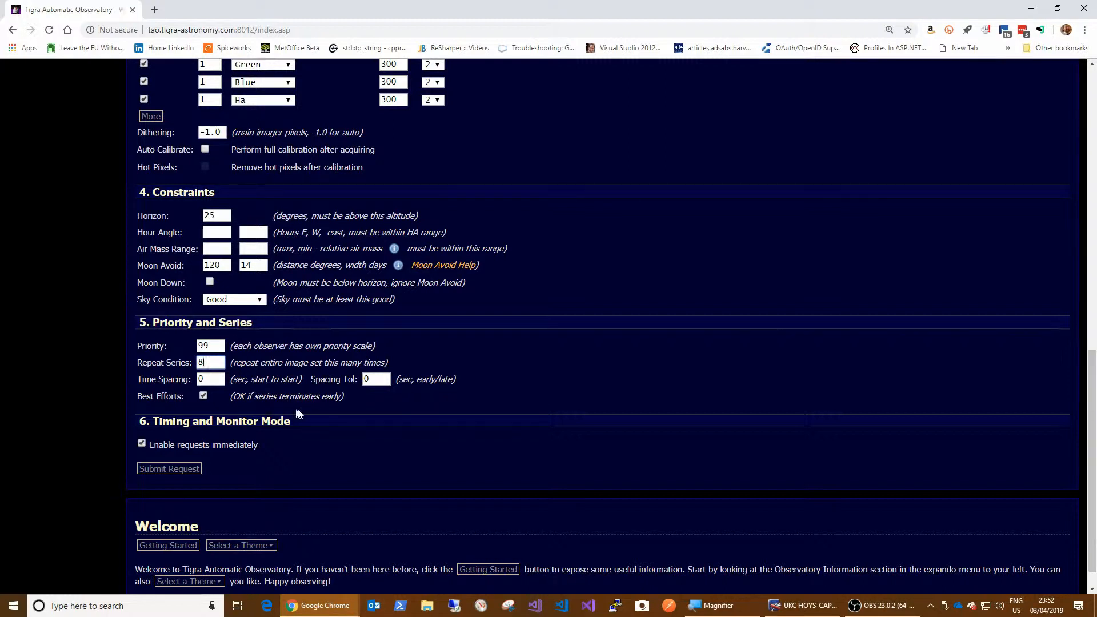
{"action": "scroll", "coordinate": [312, 398], "scroll_direction": "down", "scroll_amount": 1}
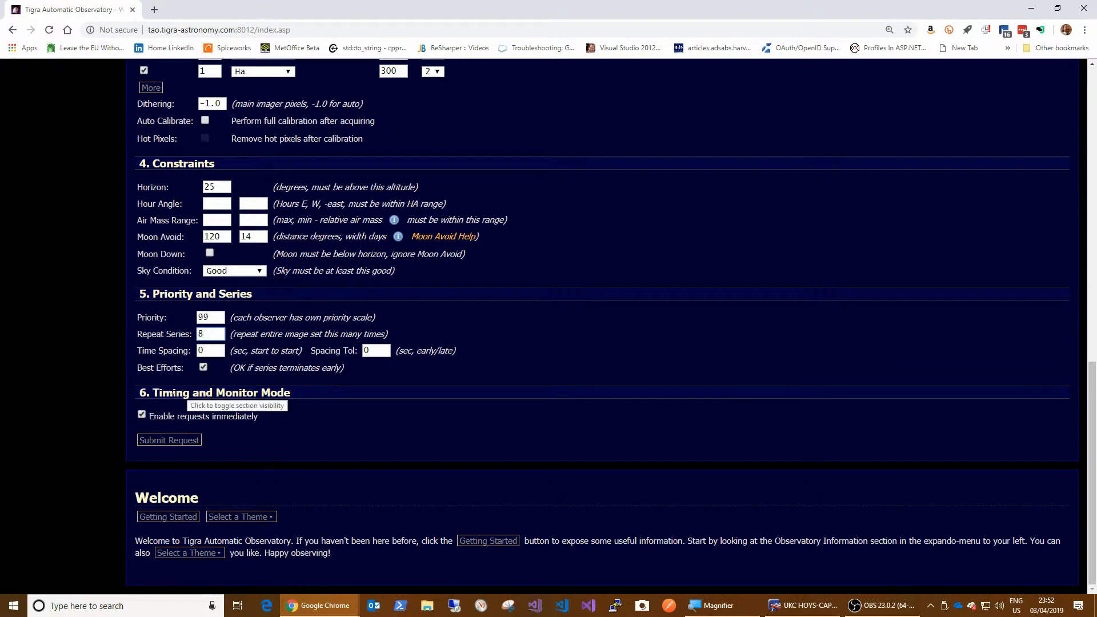
Expand the Timing and Monitor Mode section and check the monitor interval and the run-after and run-before limits
{"action": "left_click", "coordinate": [188, 393]}
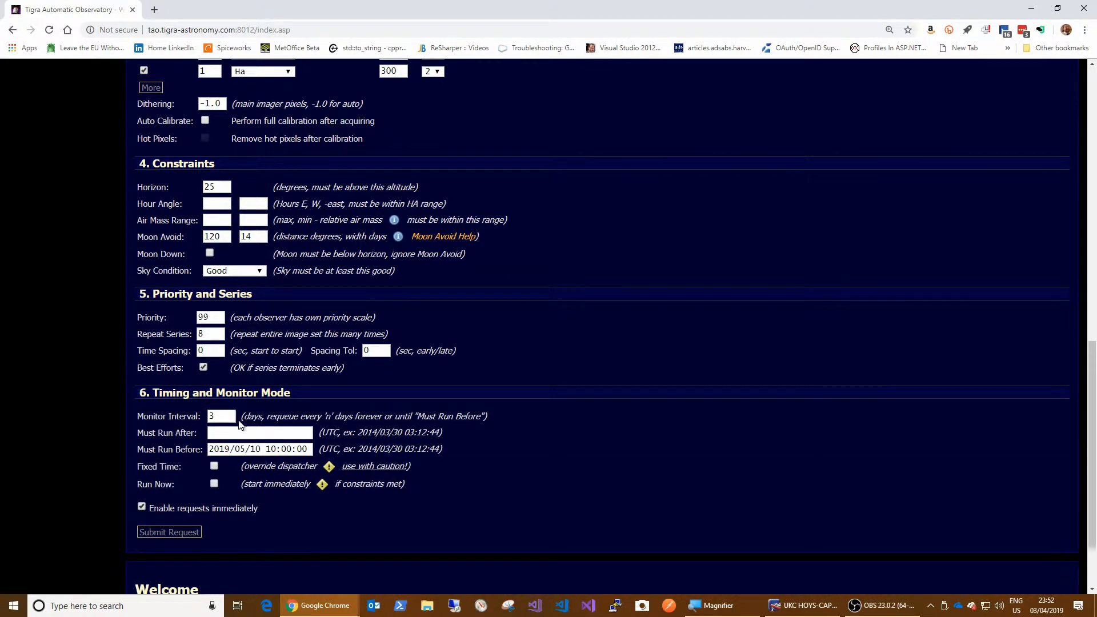
{"action": "left_click", "coordinate": [231, 417]}
{"action": "scroll", "coordinate": [184, 472], "scroll_direction": "down", "scroll_amount": 1}
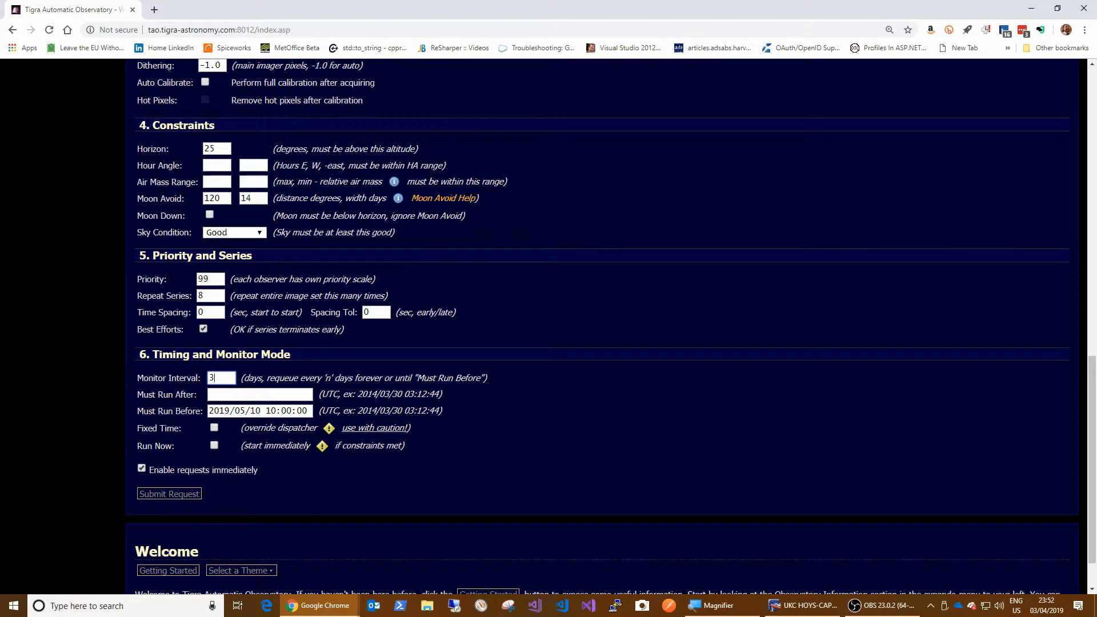
{"action": "left_click", "coordinate": [246, 392]}
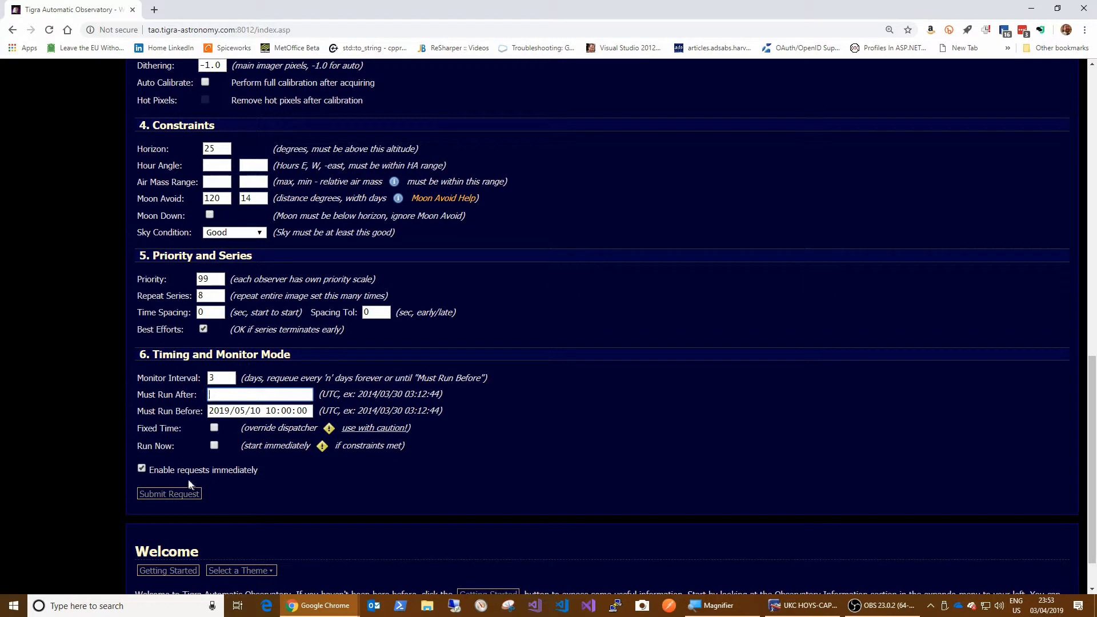
Submit the HOYS118 image series request with immediate enabling kept on, and dismiss the resulting notice
{"action": "scroll", "coordinate": [169, 478], "scroll_direction": "down", "scroll_amount": 2}
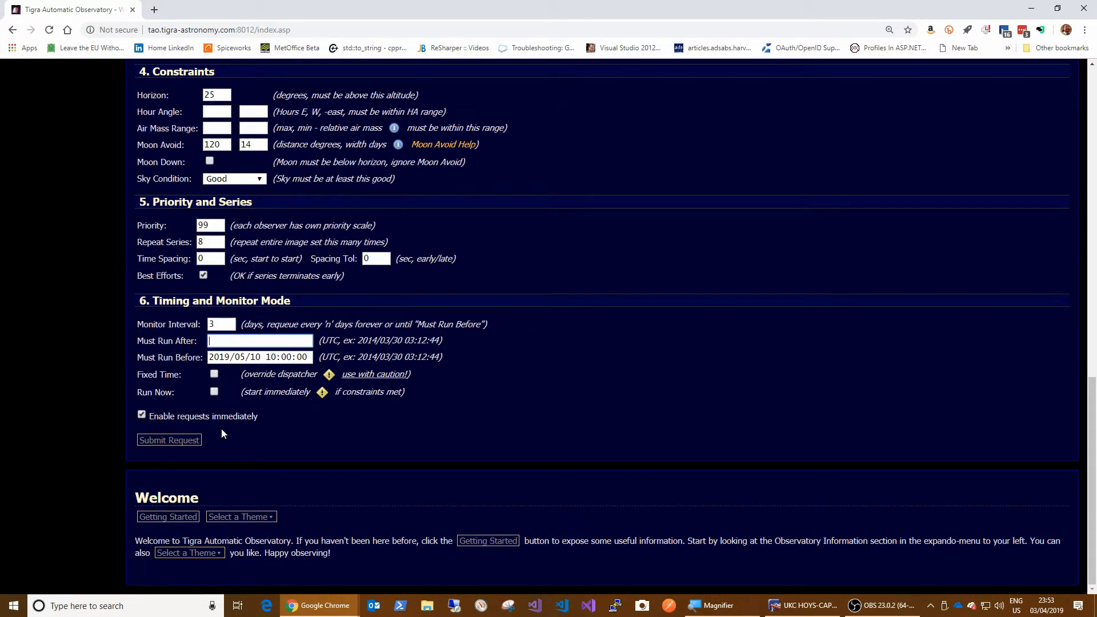
{"action": "left_click", "coordinate": [173, 445]}
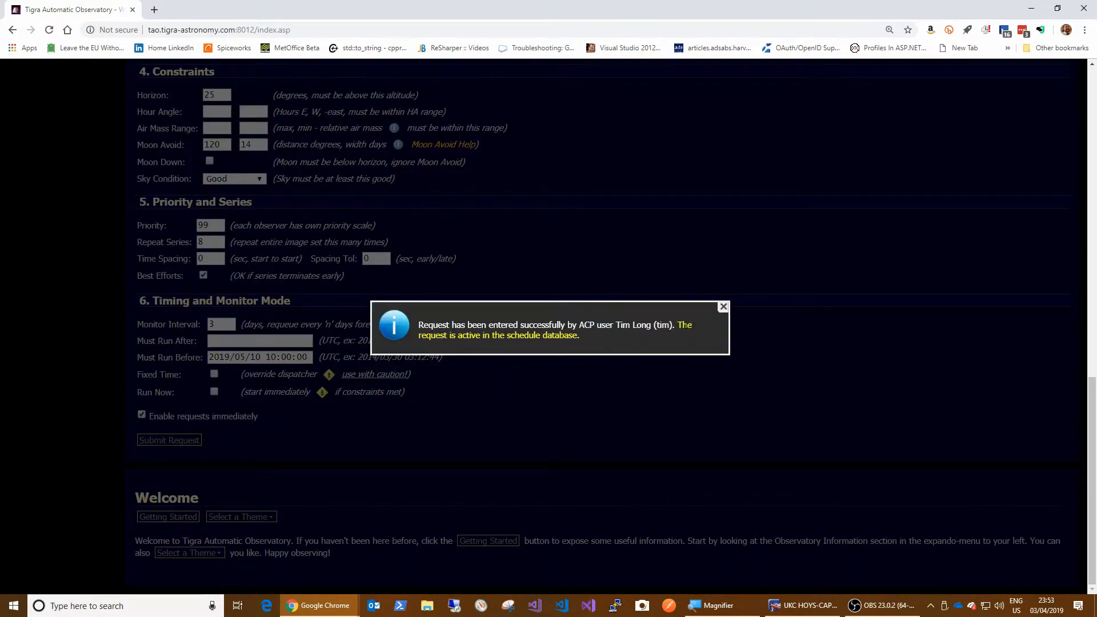
{"action": "left_click", "coordinate": [723, 307]}
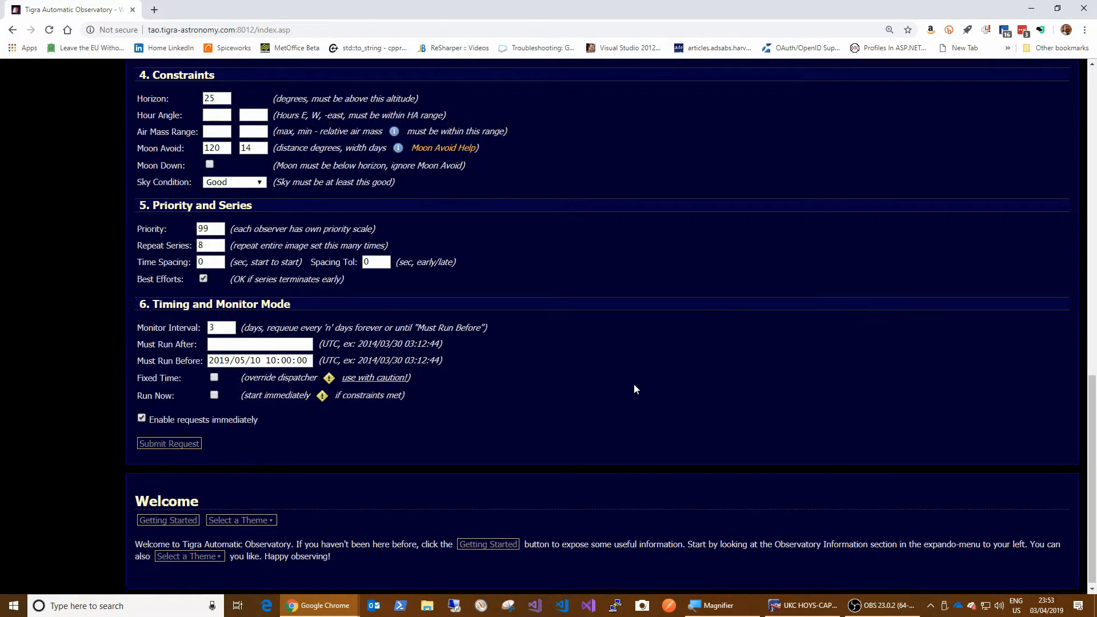
Open the Schedule Browser and expand the UKC HOYS-CAPS project to list its plans
{"action": "scroll", "coordinate": [633, 390], "scroll_direction": "up", "scroll_amount": 11}
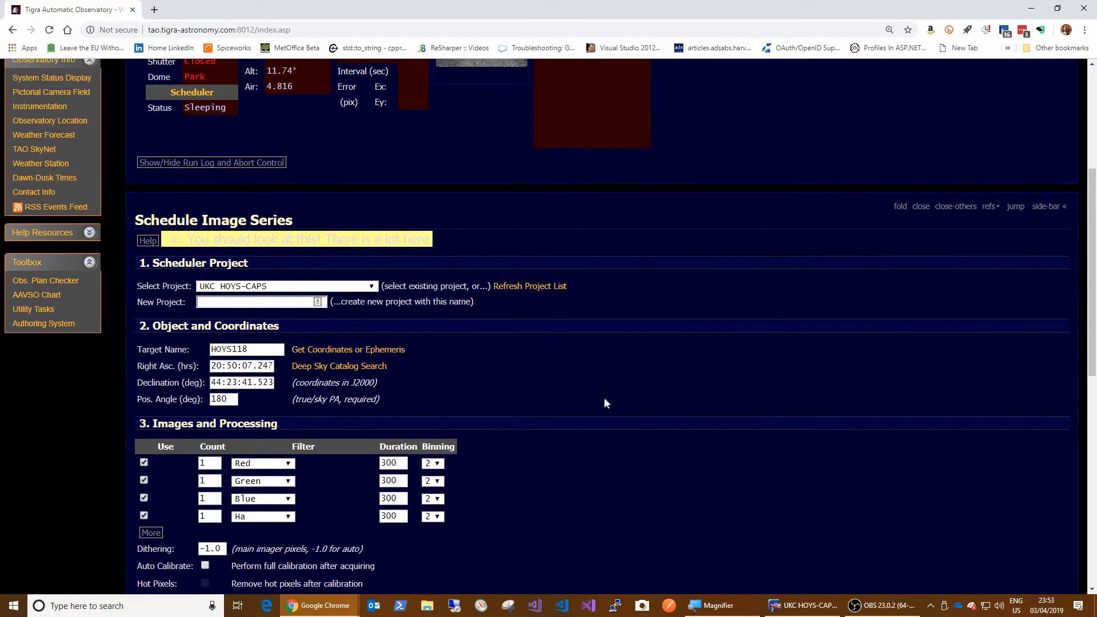
{"action": "scroll", "coordinate": [604, 400], "scroll_direction": "up", "scroll_amount": 5}
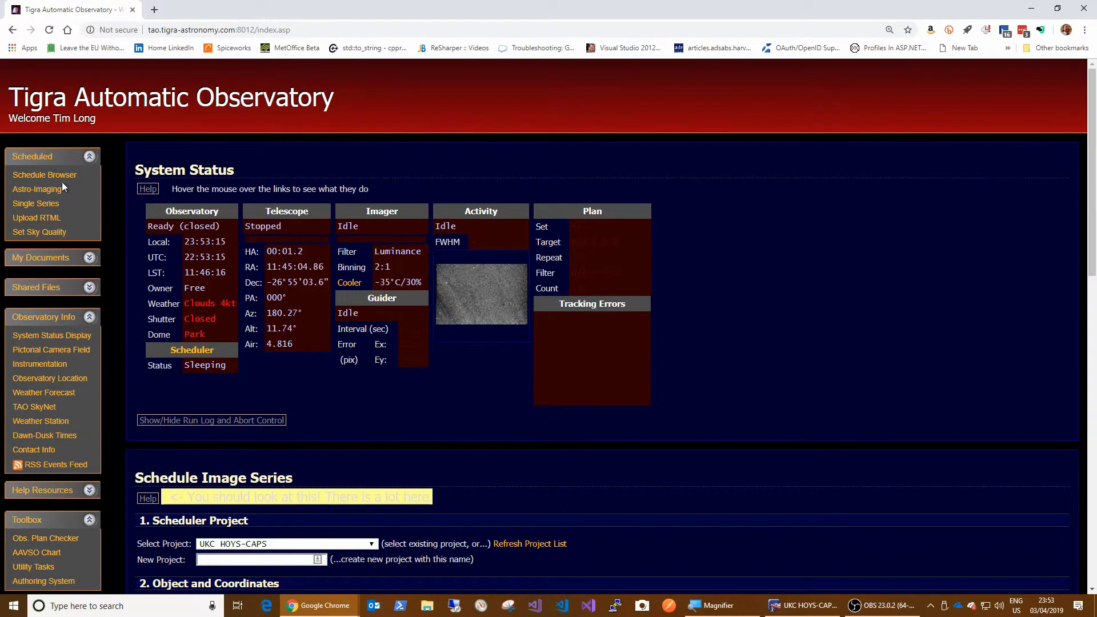
{"action": "left_click", "coordinate": [52, 175]}
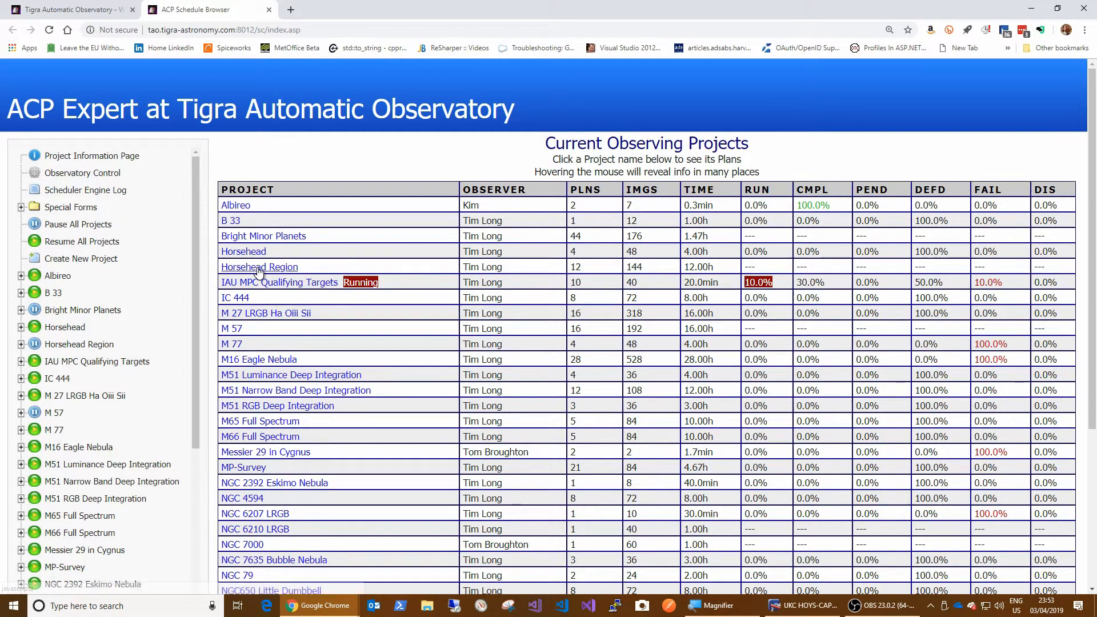
{"action": "scroll", "coordinate": [106, 395], "scroll_direction": "down", "scroll_amount": 4}
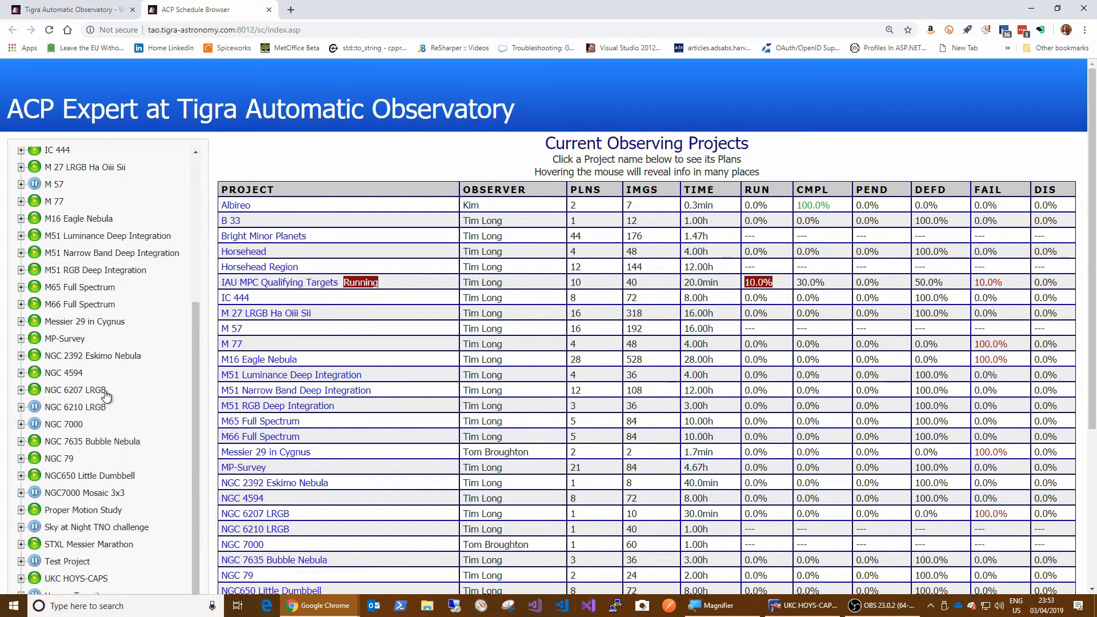
{"action": "left_click", "coordinate": [60, 579]}
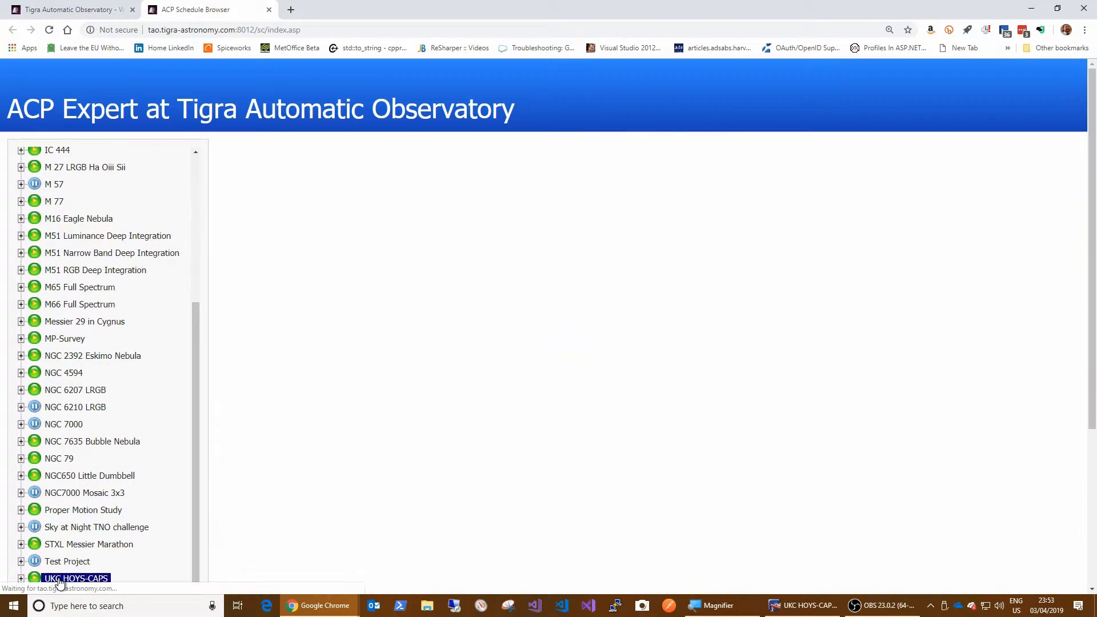
{"action": "left_click", "coordinate": [19, 579]}
{"action": "scroll", "coordinate": [92, 515], "scroll_direction": "down", "scroll_amount": 5}
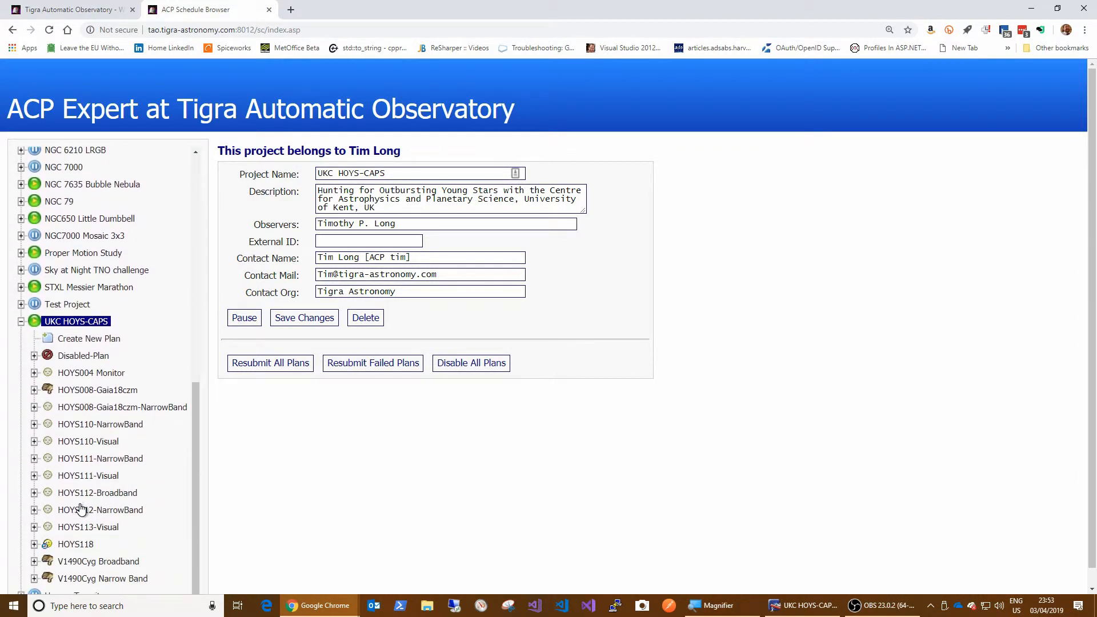
Open the HOYS118 plan and expand it and its observation down to the image sets
{"action": "left_click", "coordinate": [74, 545]}
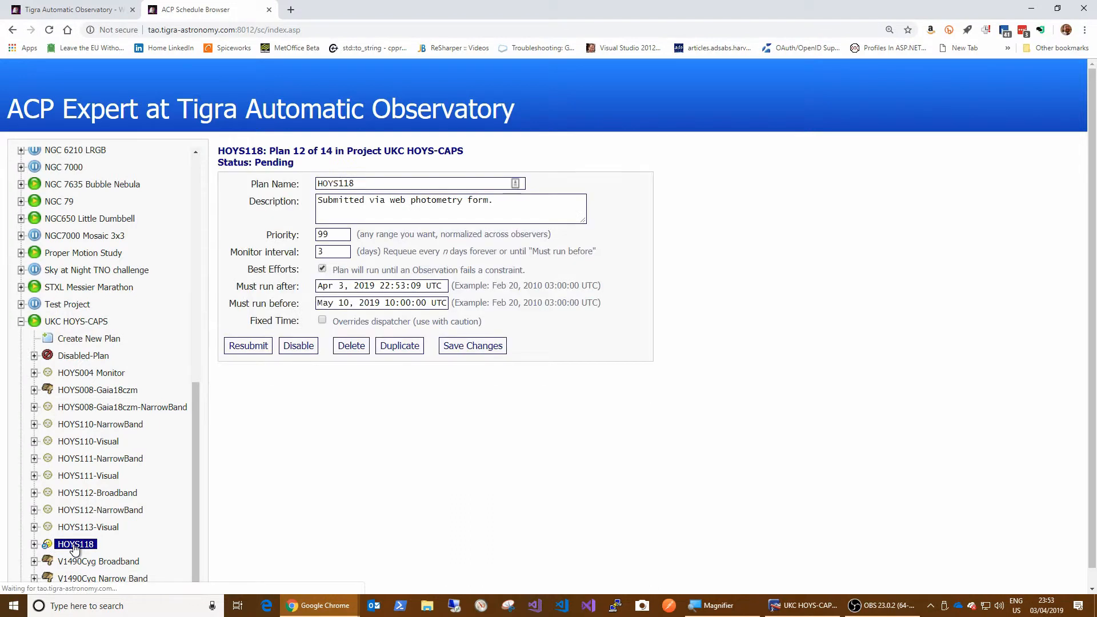
{"action": "left_click", "coordinate": [34, 544]}
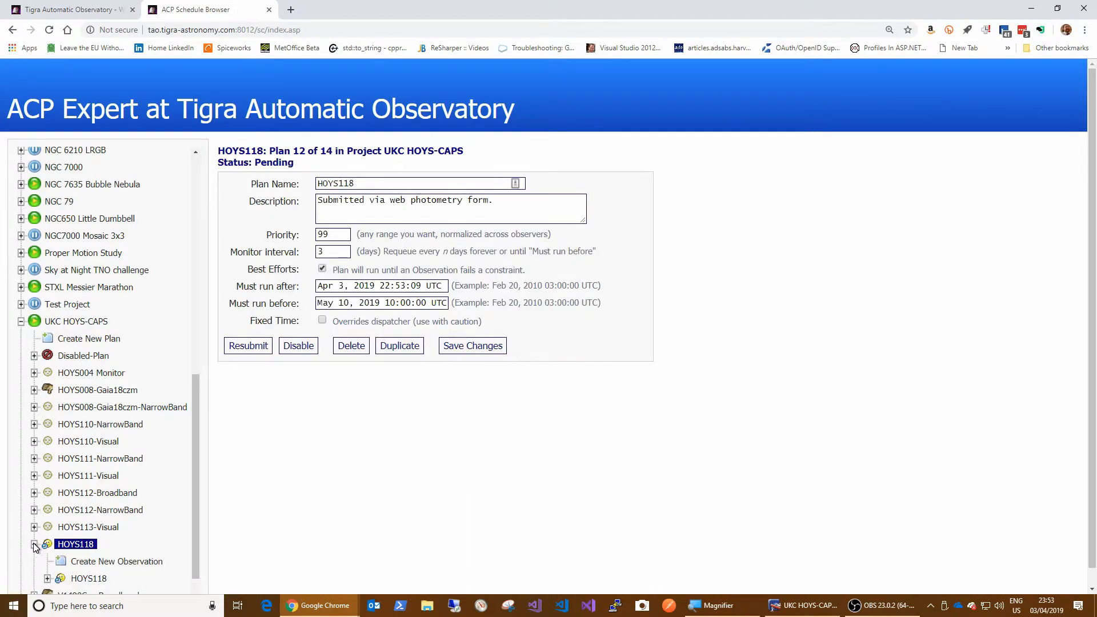
{"action": "scroll", "coordinate": [51, 510], "scroll_direction": "down", "scroll_amount": 1}
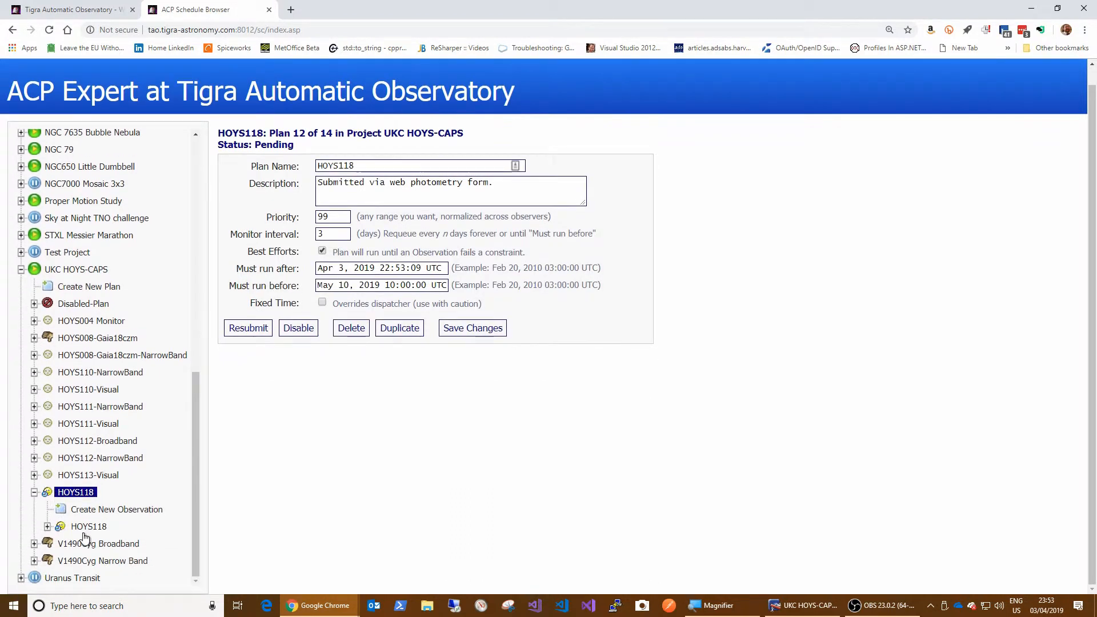
{"action": "left_click", "coordinate": [47, 527]}
{"action": "scroll", "coordinate": [53, 510], "scroll_direction": "down", "scroll_amount": 2}
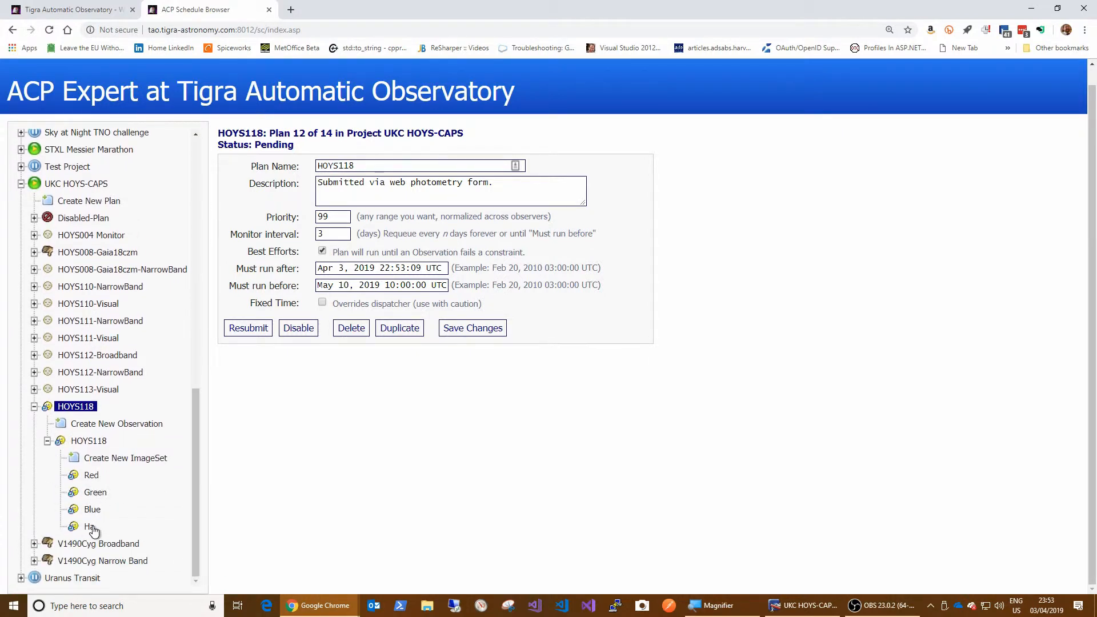
Examine the settings of the Red image set and the HOYS118 observation, including its repeat count
{"action": "left_click", "coordinate": [91, 476]}
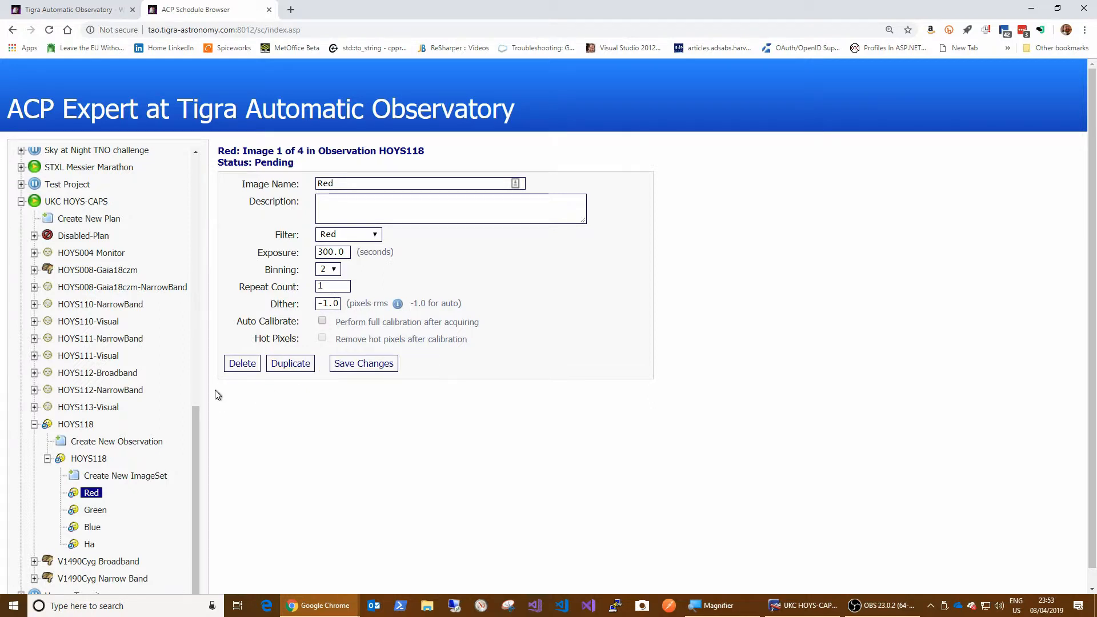
{"action": "left_click", "coordinate": [87, 461]}
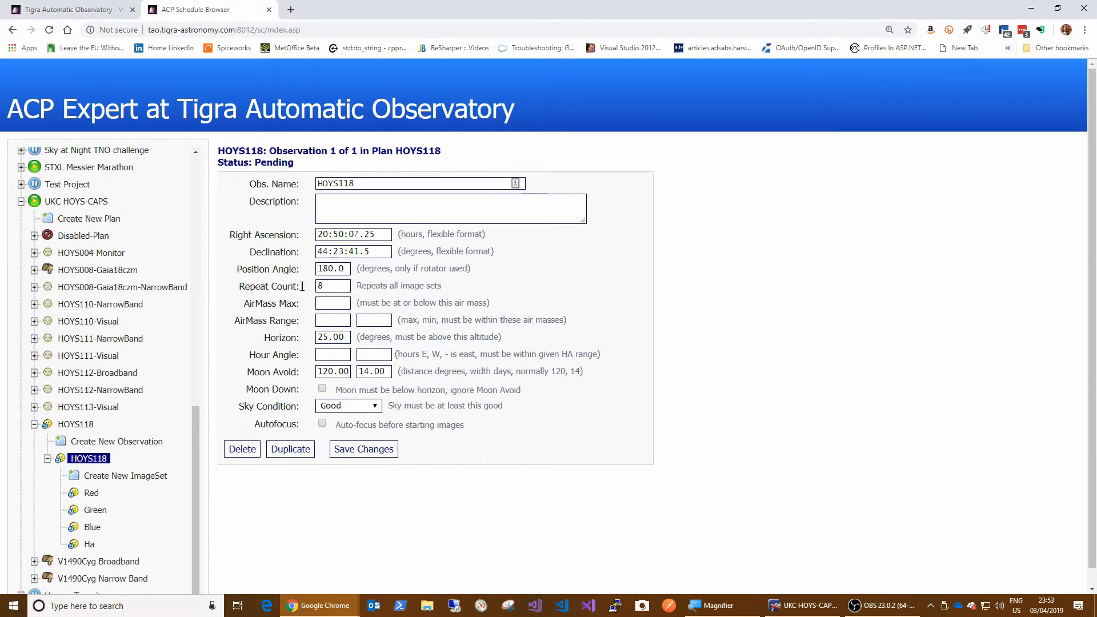
{"action": "double_click", "coordinate": [331, 285]}
{"action": "left_click", "coordinate": [331, 284]}
Set the HOYS118 plan's priority to 999 and save the changes
{"action": "left_click", "coordinate": [76, 425]}
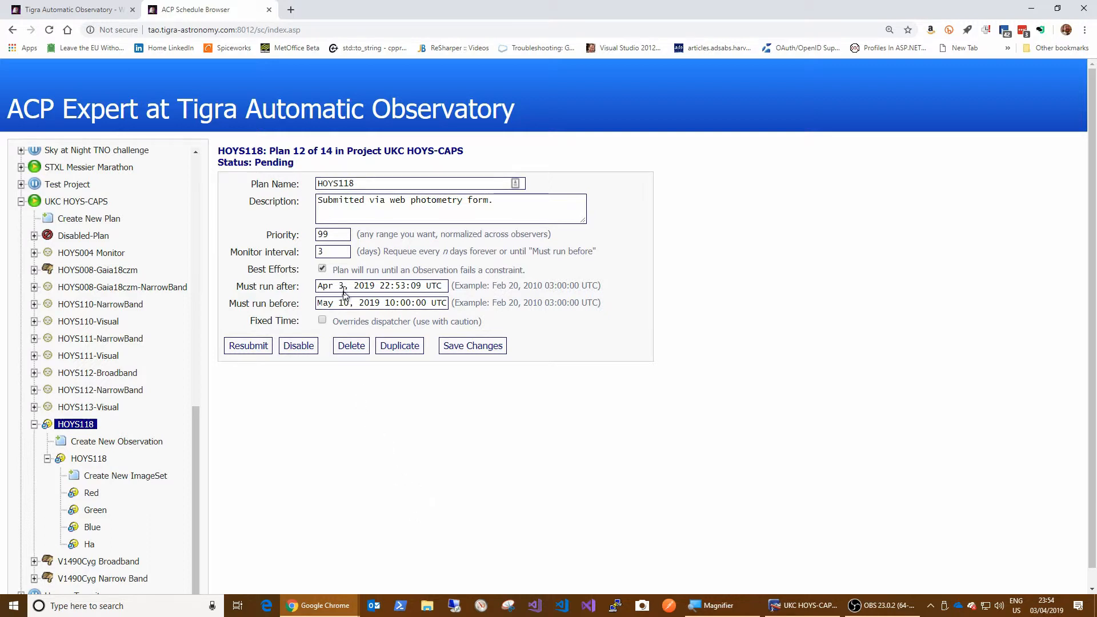
{"action": "left_click", "coordinate": [332, 235]}
{"action": "type", "text": "9"}
{"action": "left_click", "coordinate": [466, 354]}
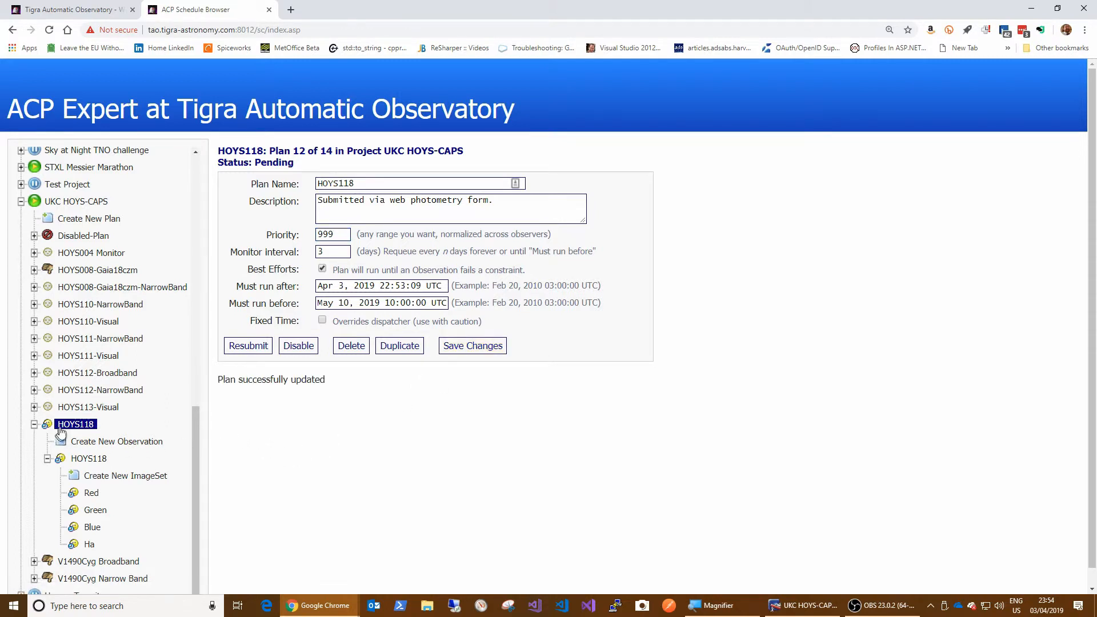
Review the Red image set and the HOYS118 observation once more, and collapse the observation in the project tree
{"action": "left_click", "coordinate": [90, 495]}
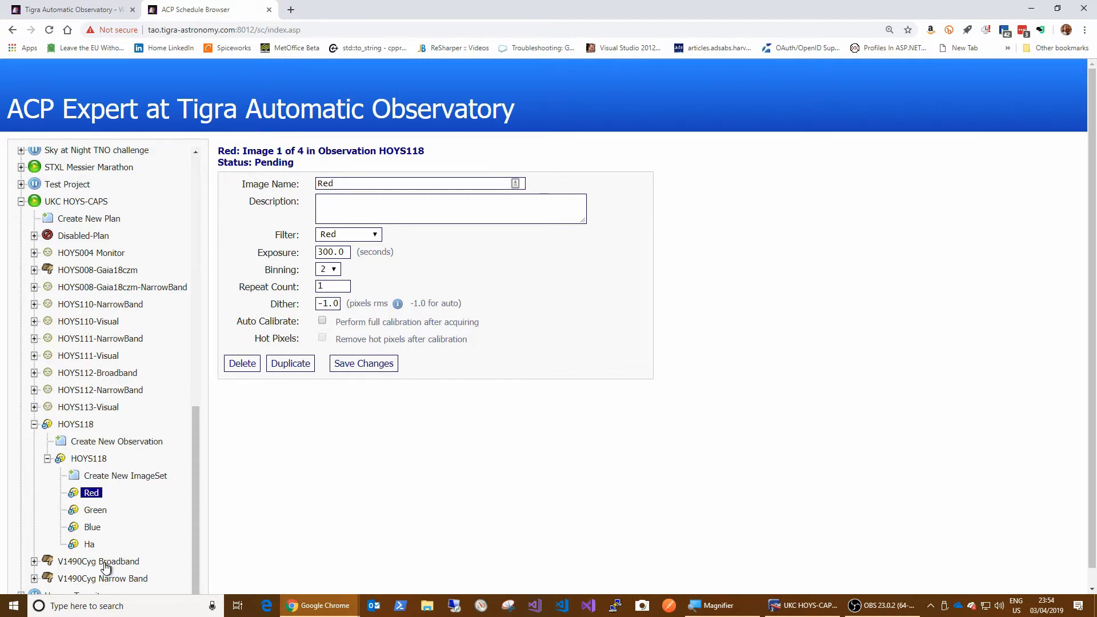
{"action": "left_click", "coordinate": [87, 459]}
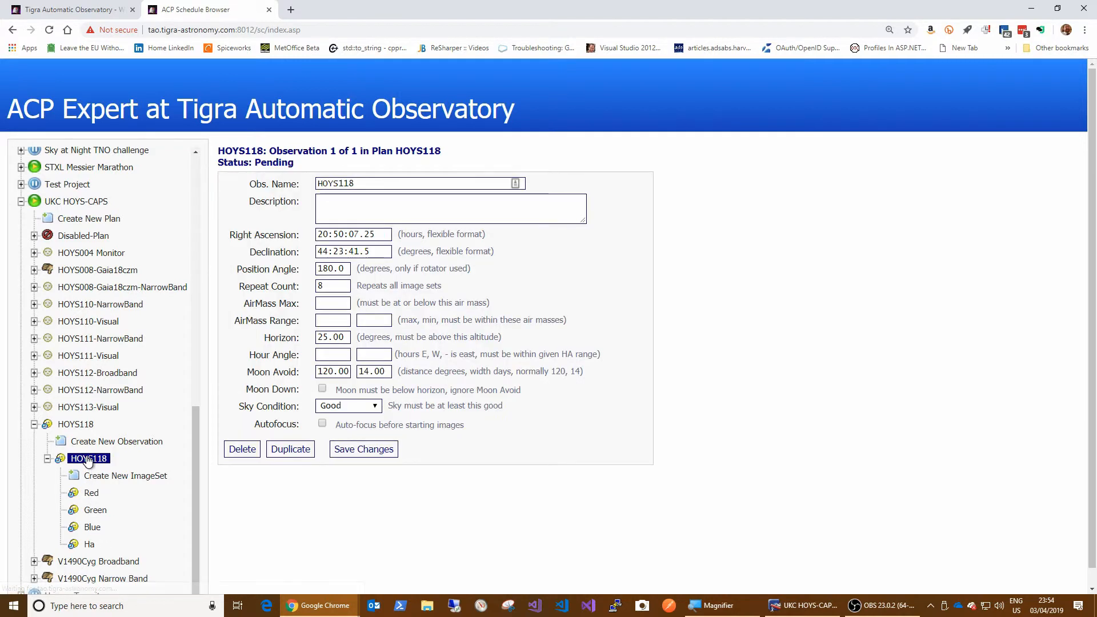
{"action": "left_click", "coordinate": [47, 459]}
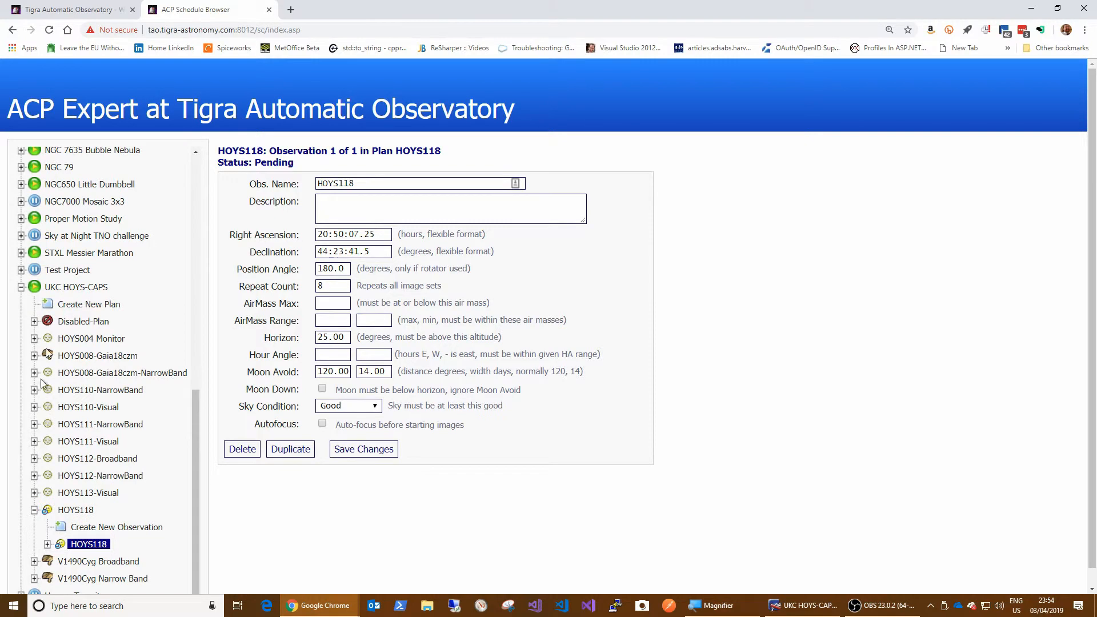
Return to the main observatory page and view the TAO SkyNet sky conditions alongside the system status
{"action": "left_click", "coordinate": [72, 10]}
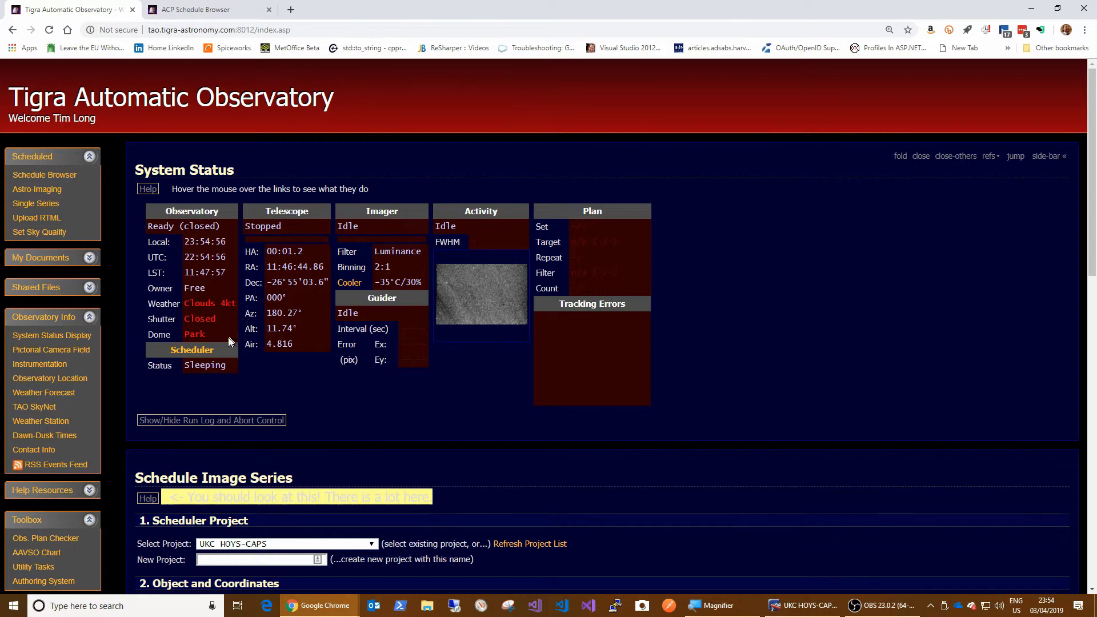
{"action": "left_click", "coordinate": [40, 412]}
{"action": "scroll", "coordinate": [420, 481], "scroll_direction": "down", "scroll_amount": 3}
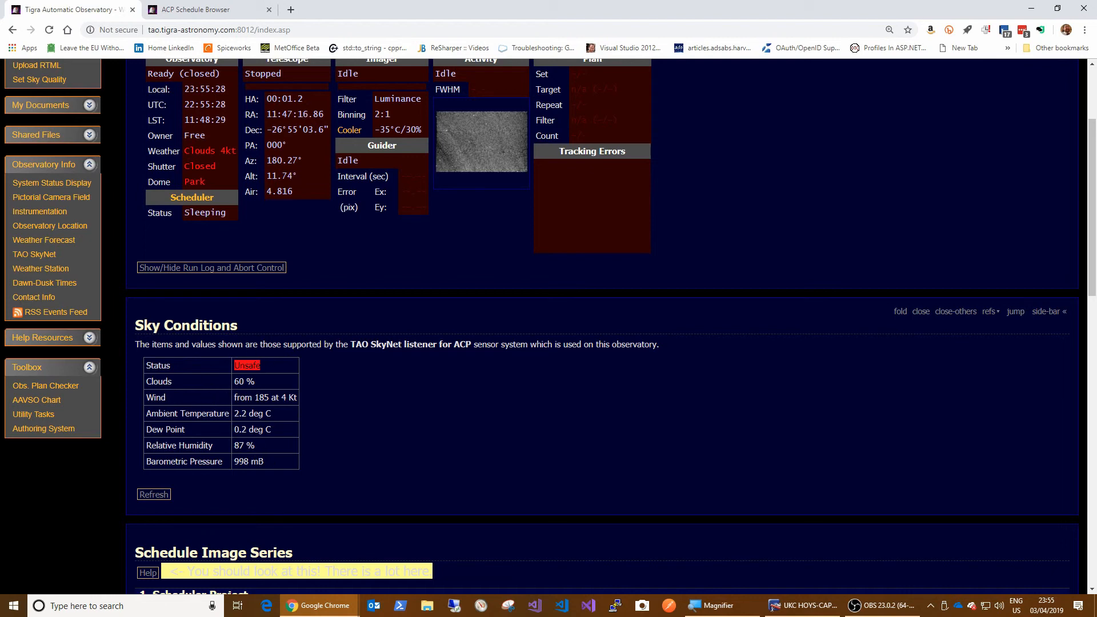
{"action": "scroll", "coordinate": [229, 434], "scroll_direction": "up", "scroll_amount": 1}
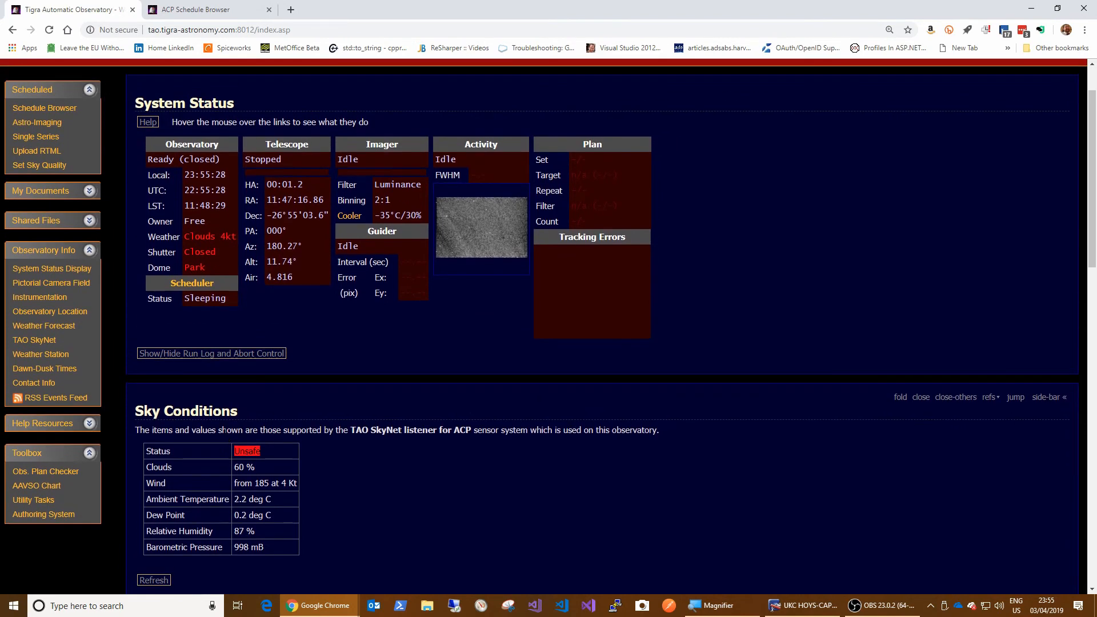